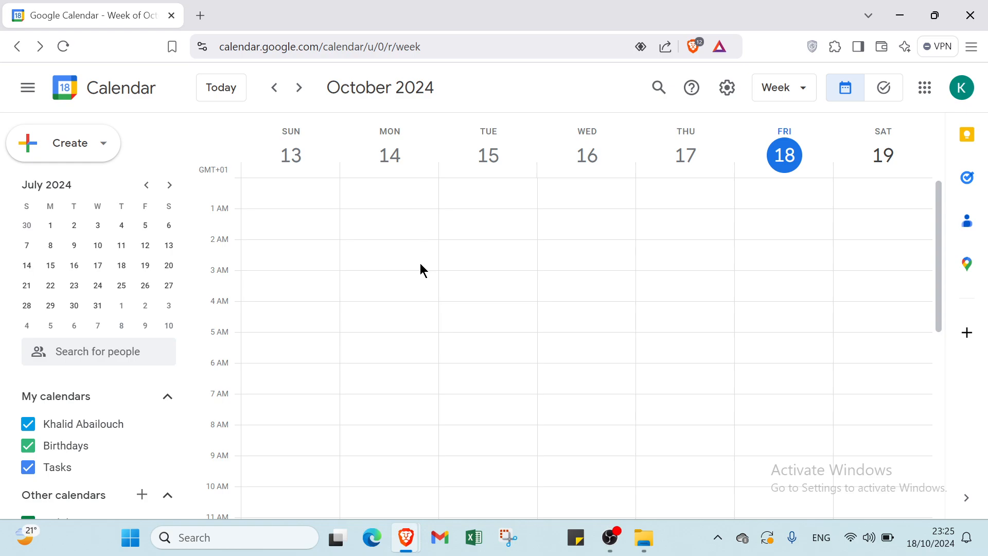
# - Look through the sidebar's calendar lists, and hide and restore the sidebar
pyautogui.scroll(-2, 194, 302)
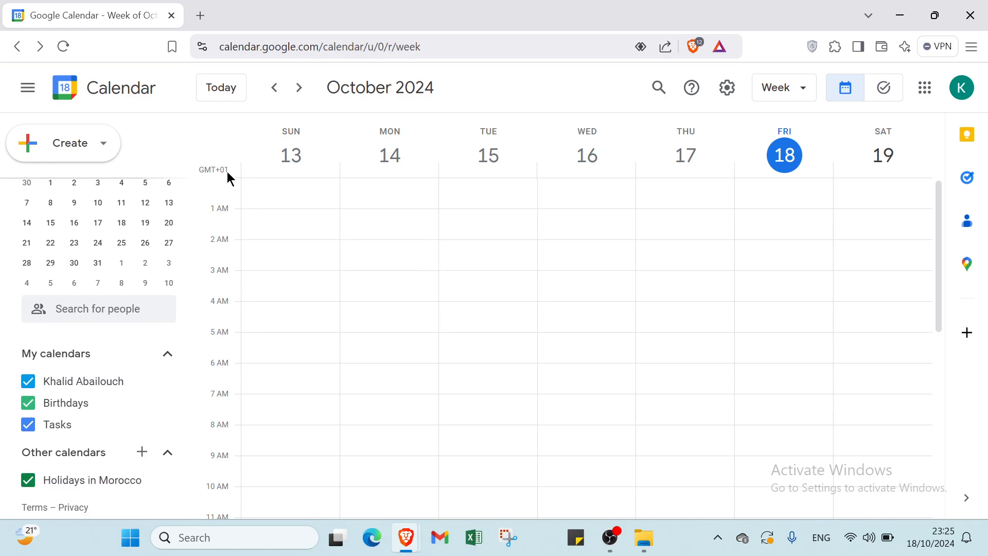
pyautogui.scroll(2, 193, 208)
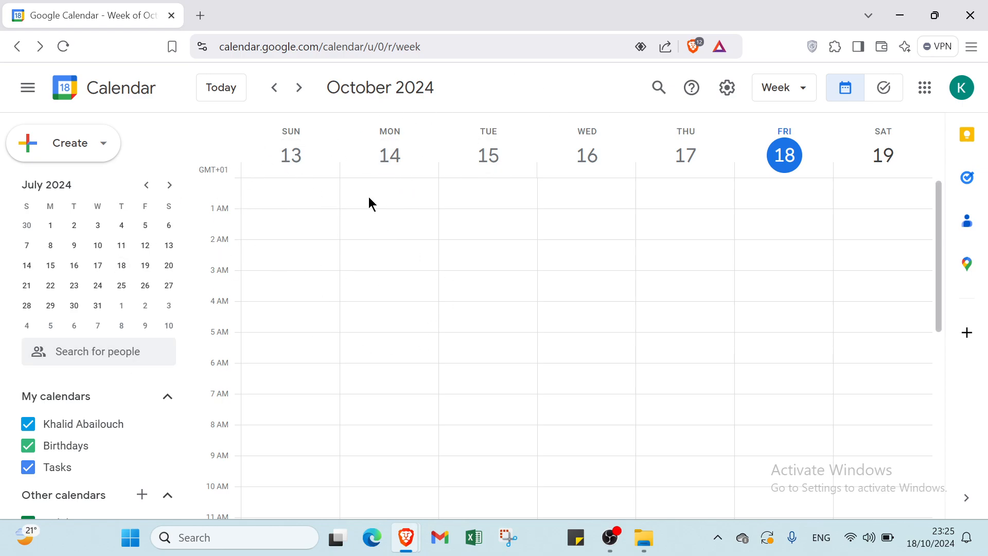
pyautogui.click(27, 88)
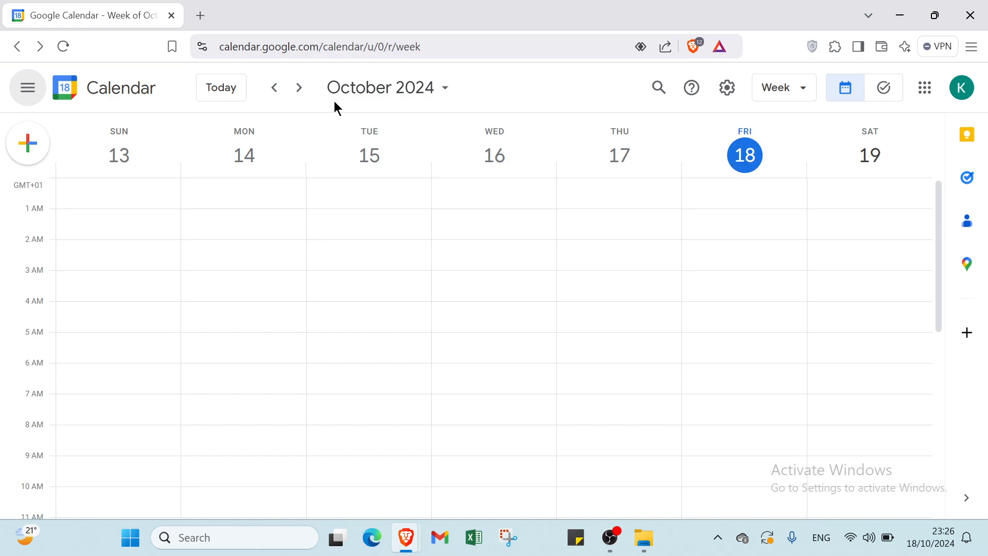
pyautogui.click(40, 91)
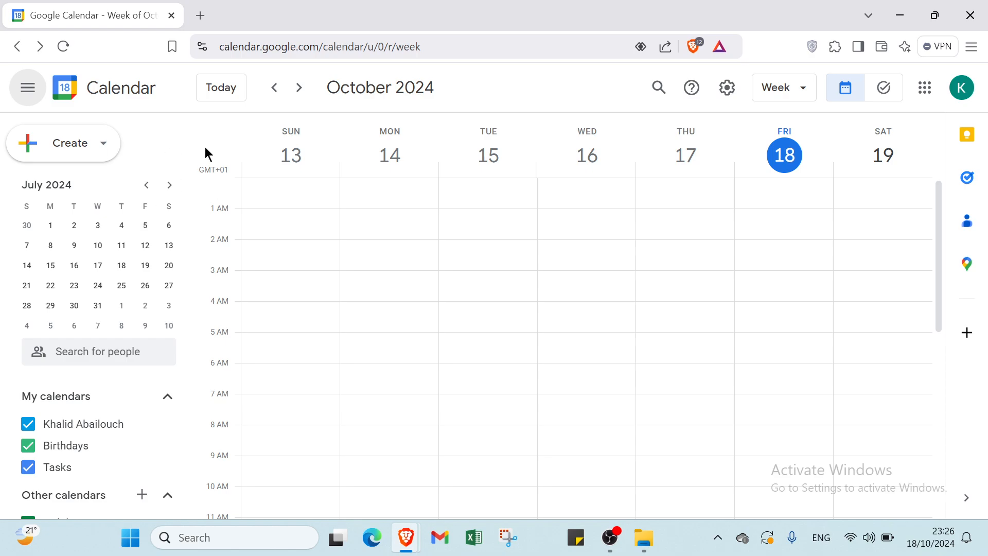
# - Start a new event for Friday, October 18 and set its end time to 12:00am
pyautogui.click(93, 155)
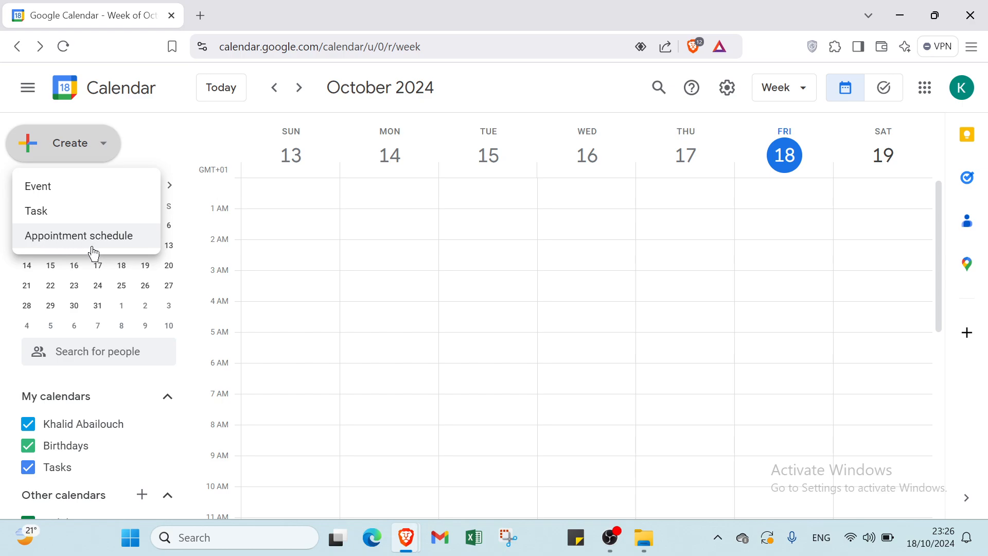
pyautogui.click(61, 191)
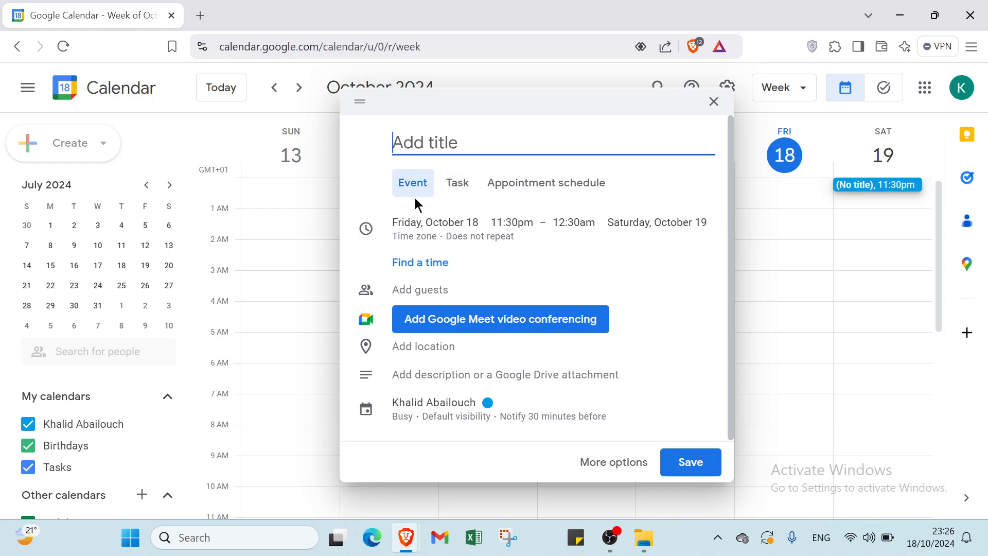
pyautogui.click(413, 236)
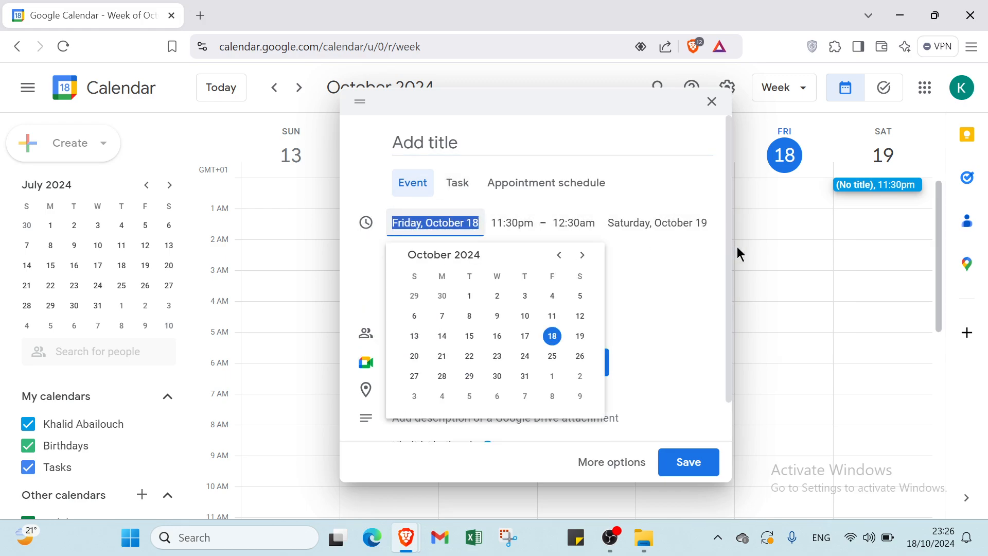
pyautogui.click(554, 246)
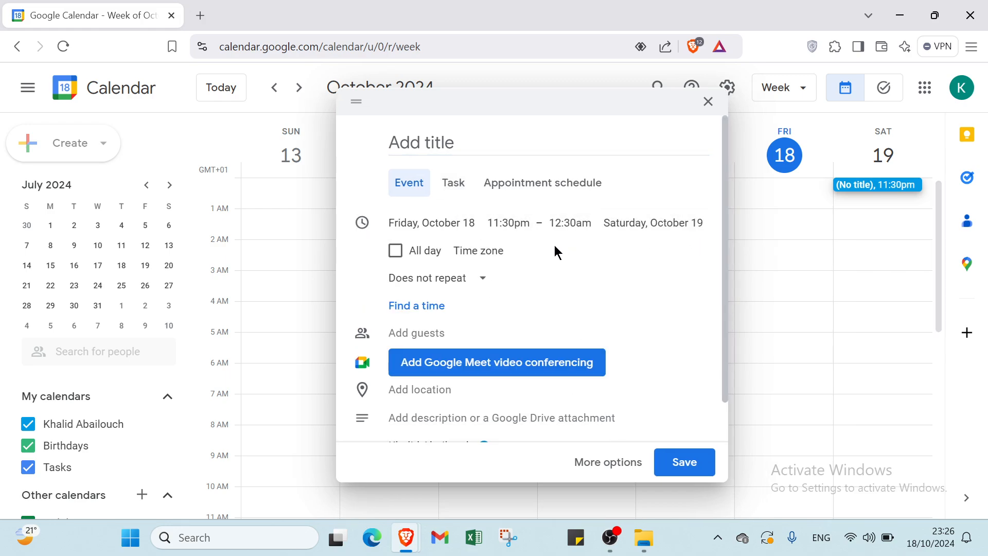
pyautogui.click(424, 226)
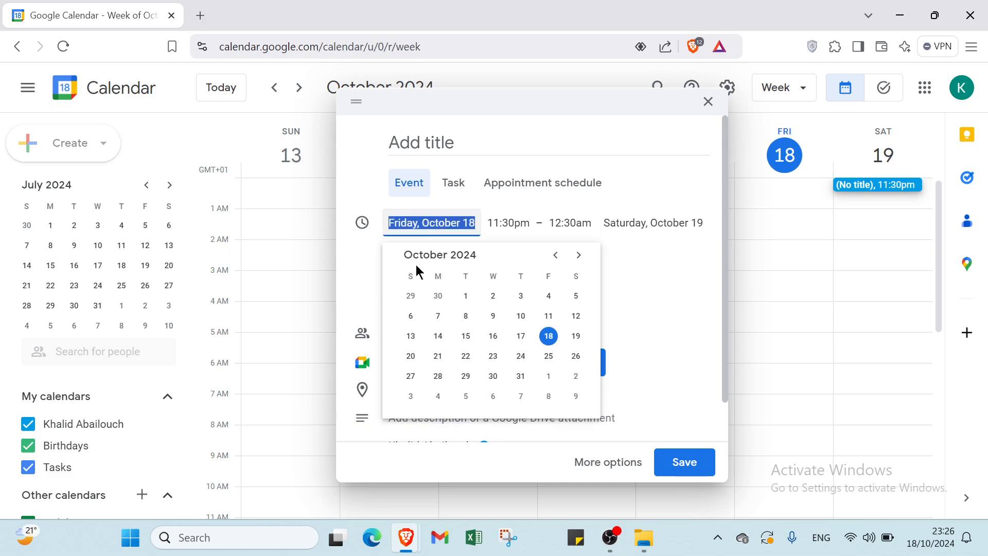
pyautogui.click(507, 229)
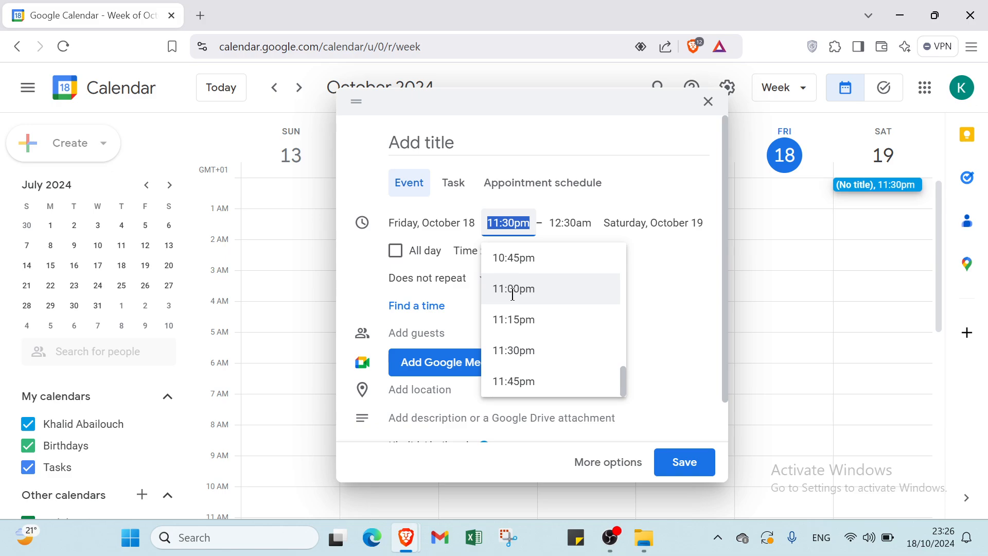
pyautogui.click(567, 222)
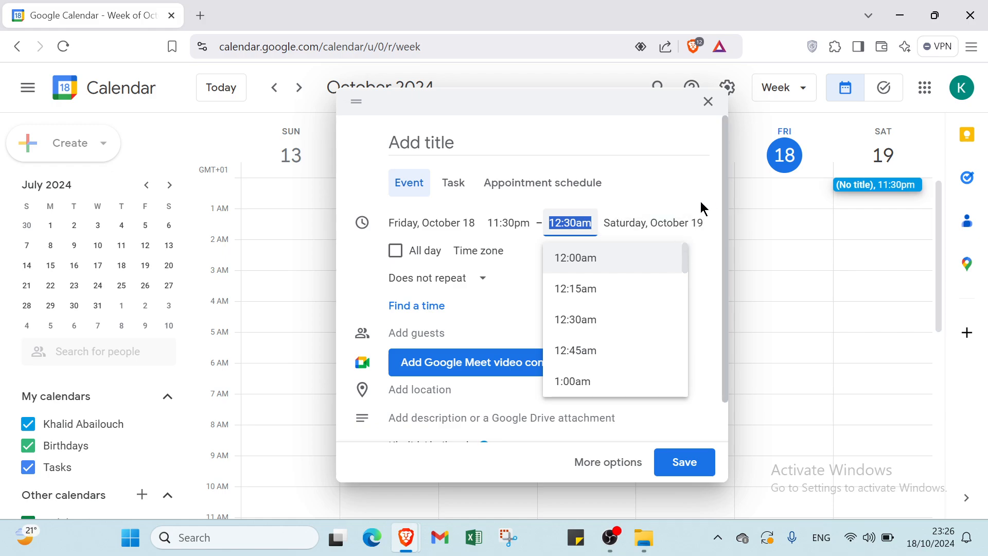
pyautogui.click(569, 257)
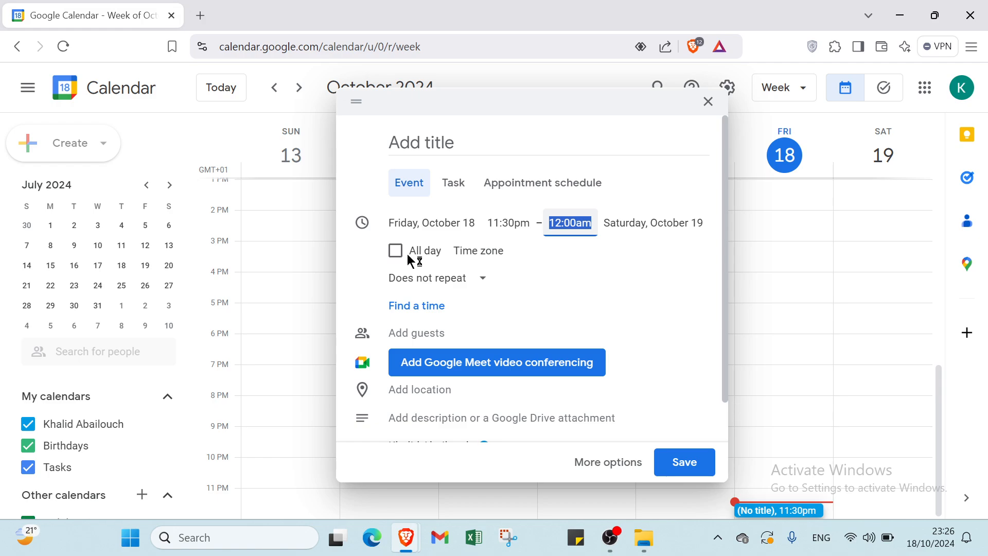
# - Try separate start and end time zones for the event, and dismiss the time zone settings without applying them
pyautogui.click(478, 252)
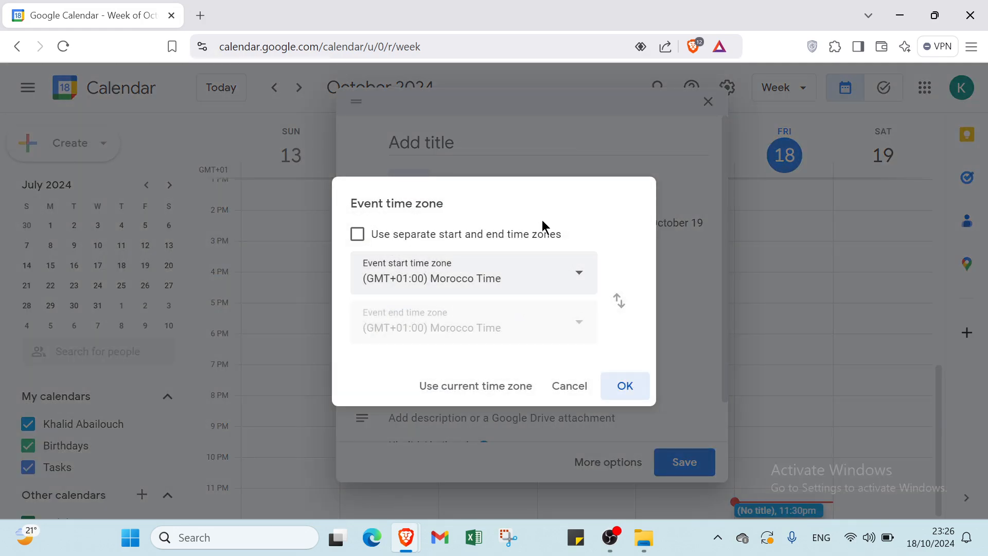
pyautogui.click(351, 234)
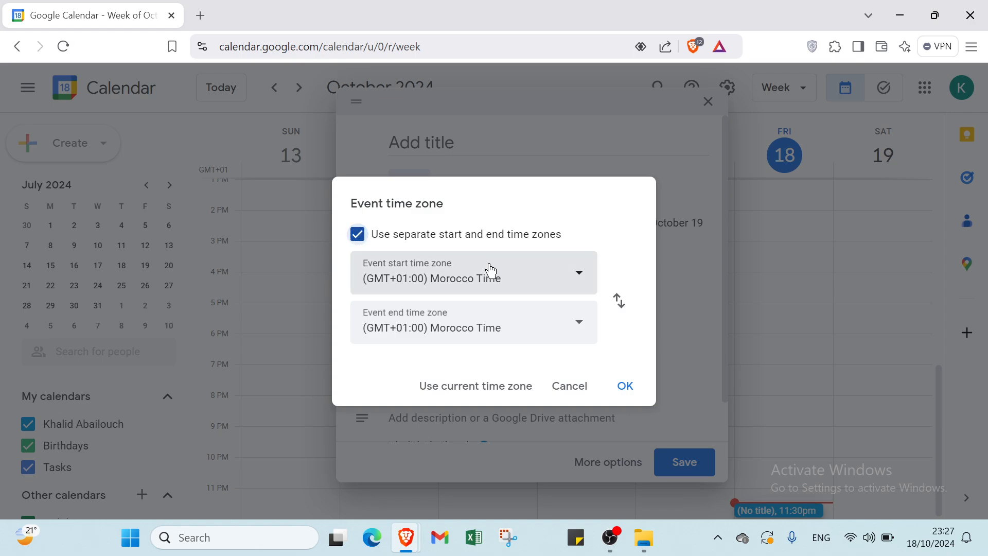
pyautogui.click(562, 271)
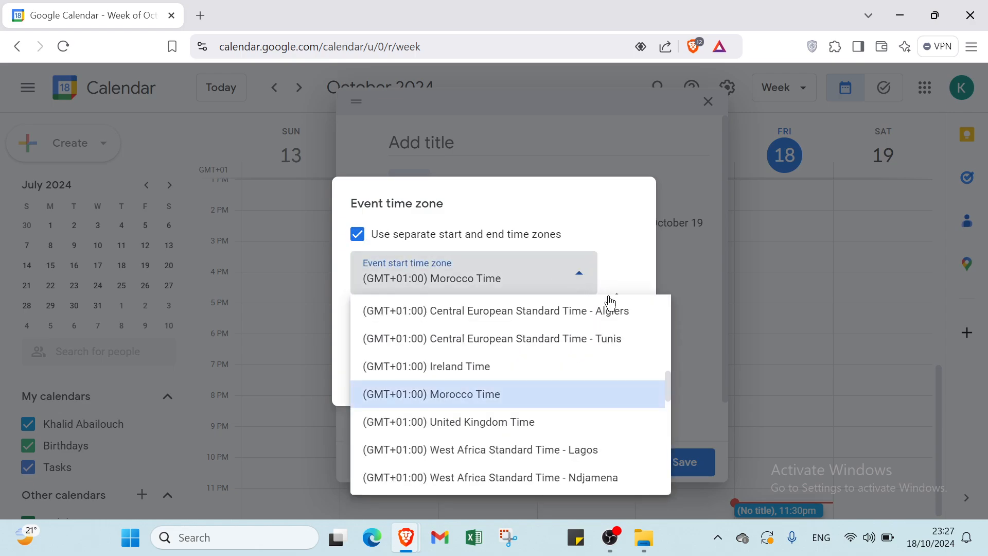
pyautogui.click(657, 207)
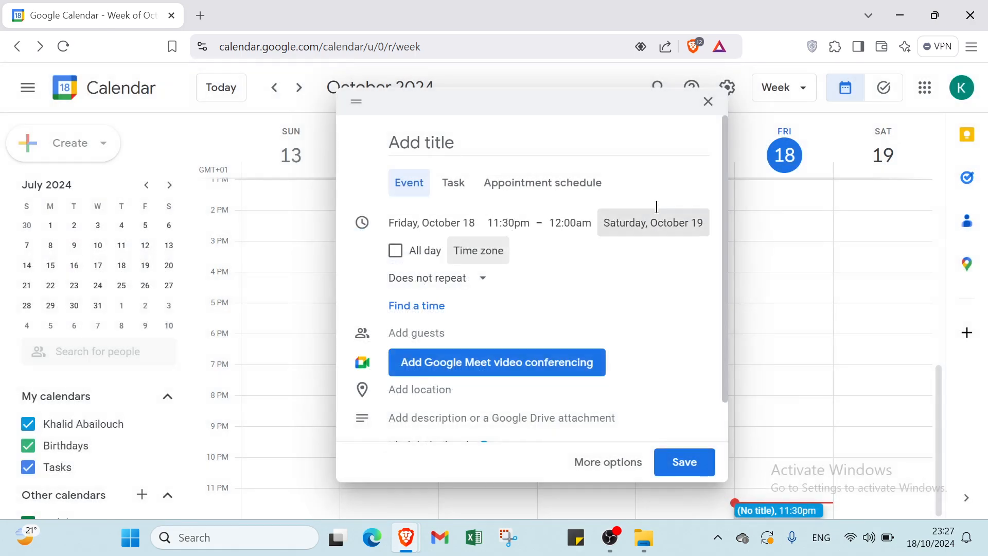
# - Review the event's repeat options without choosing a recurrence
pyautogui.click(408, 288)
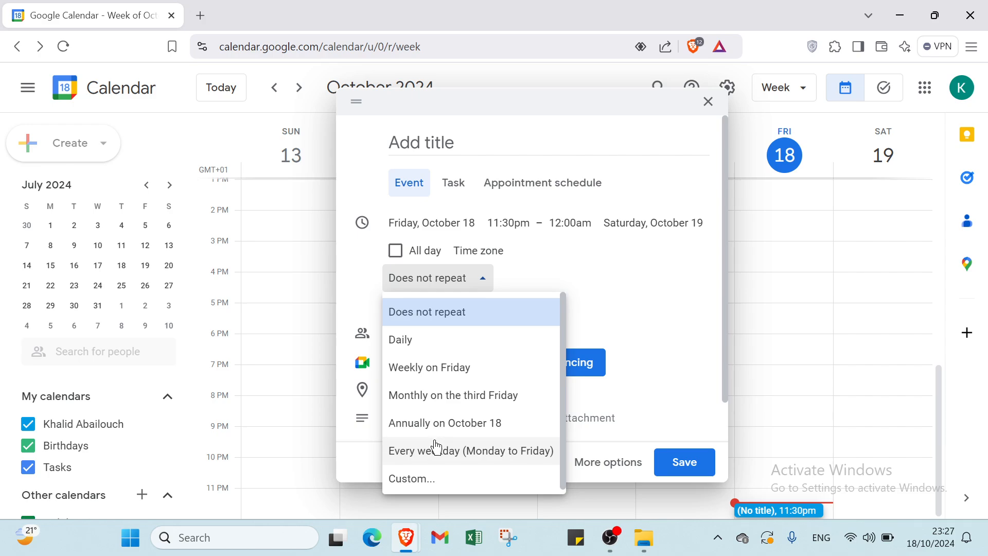
pyautogui.press('Down')
pyautogui.press('Down')
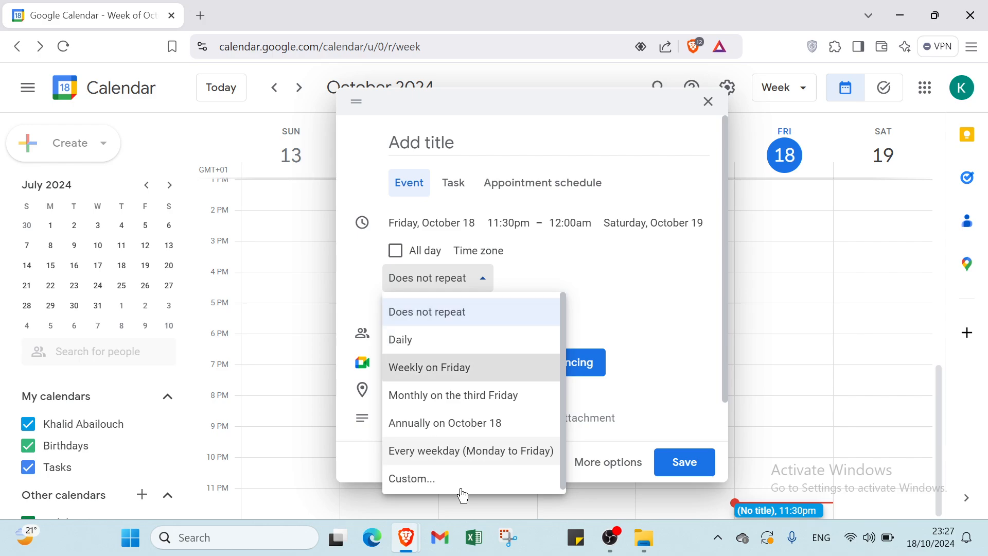
pyautogui.click(602, 270)
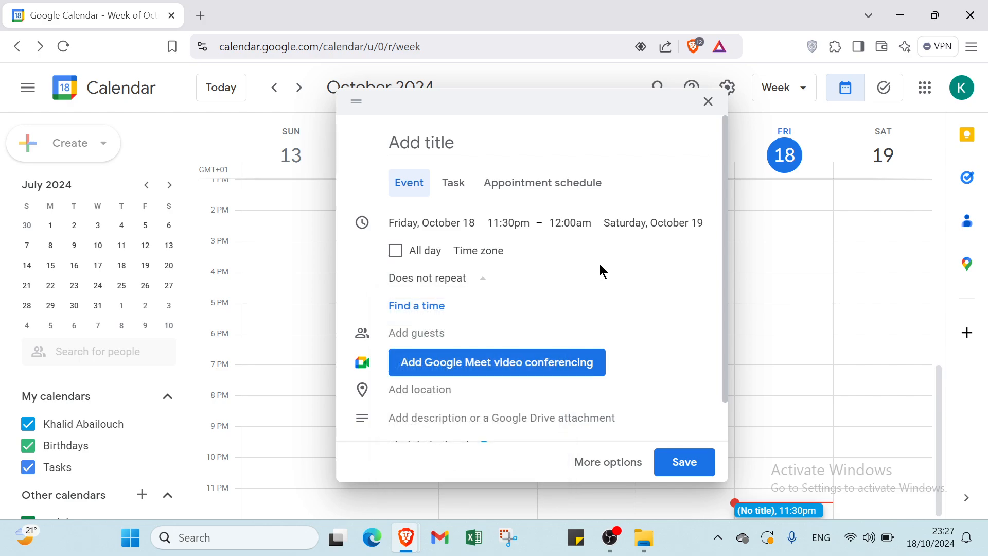
# - Open Find a time for the event and set its availability to Free, leaving the default visibility
pyautogui.click(410, 309)
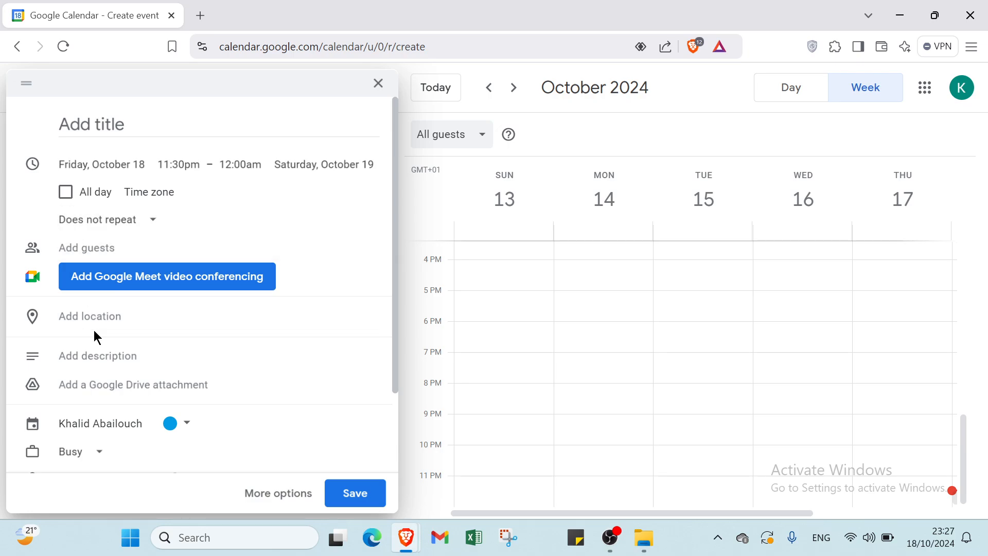
pyautogui.scroll(-2, 111, 355)
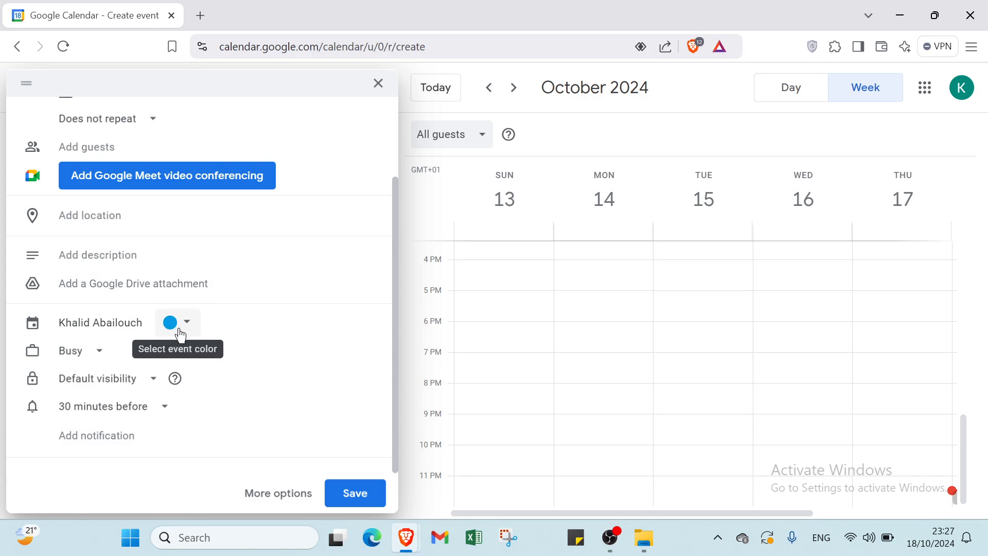
pyautogui.click(79, 352)
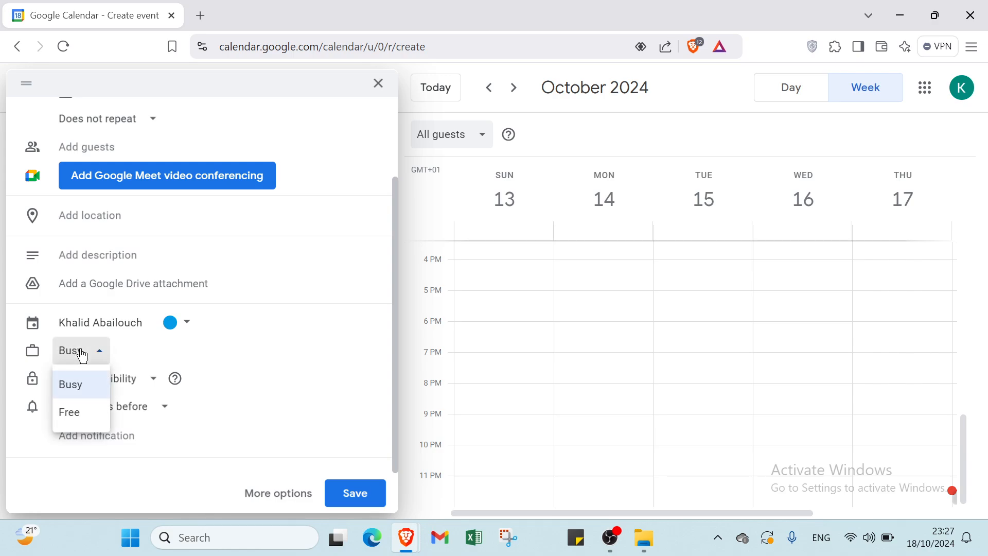
pyautogui.click(81, 416)
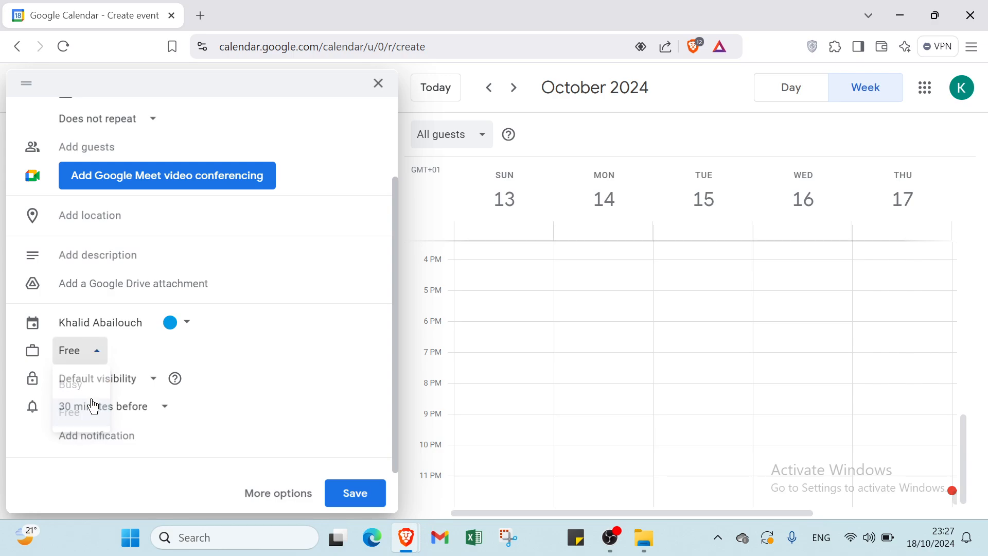
pyautogui.click(140, 384)
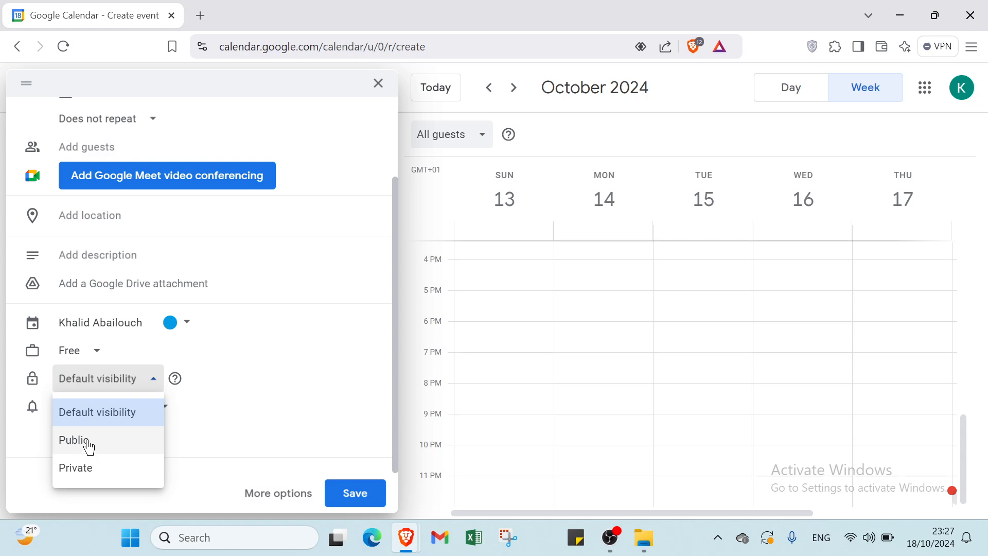
pyautogui.click(138, 383)
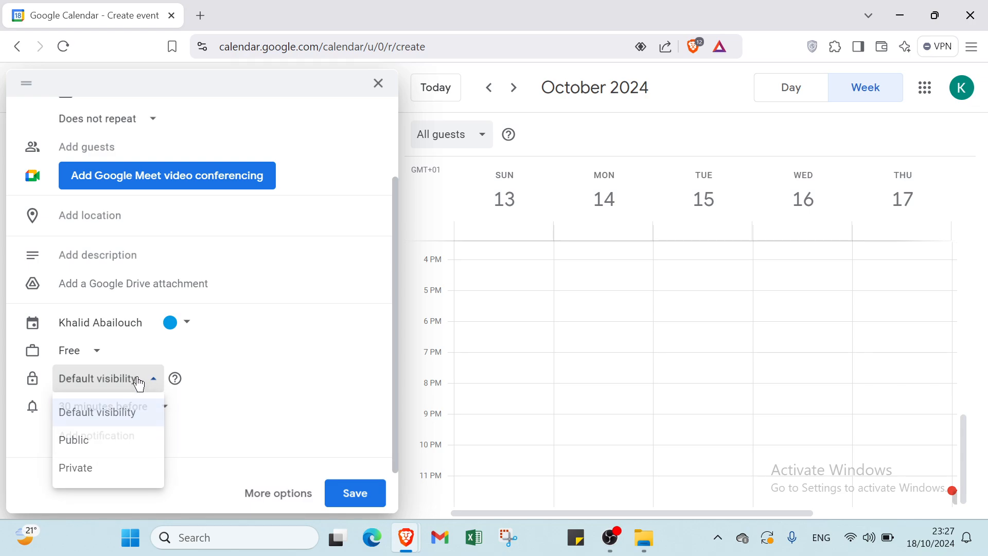
# - Set the event's notification to 5 minutes before and add two more notifications at 10 minutes before
pyautogui.click(146, 409)
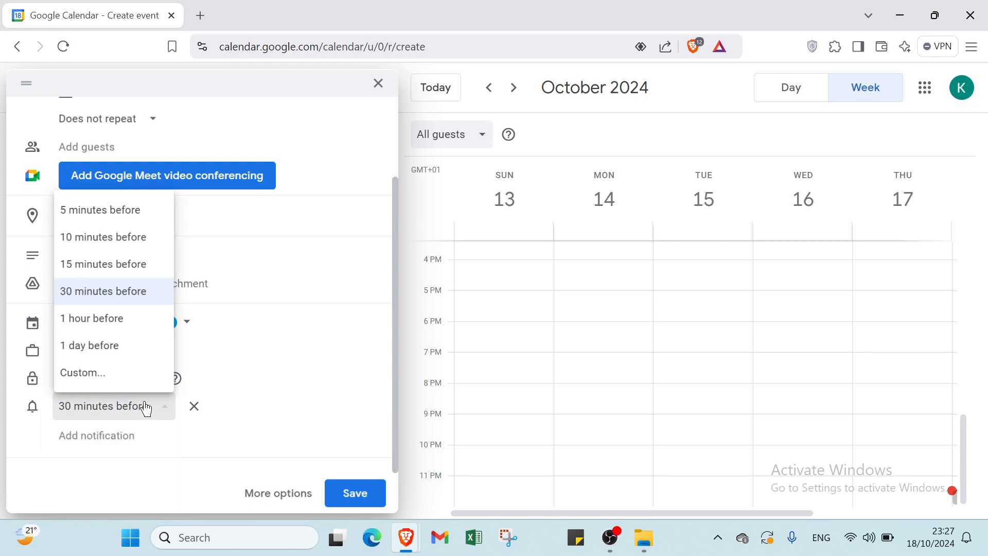
pyautogui.click(127, 220)
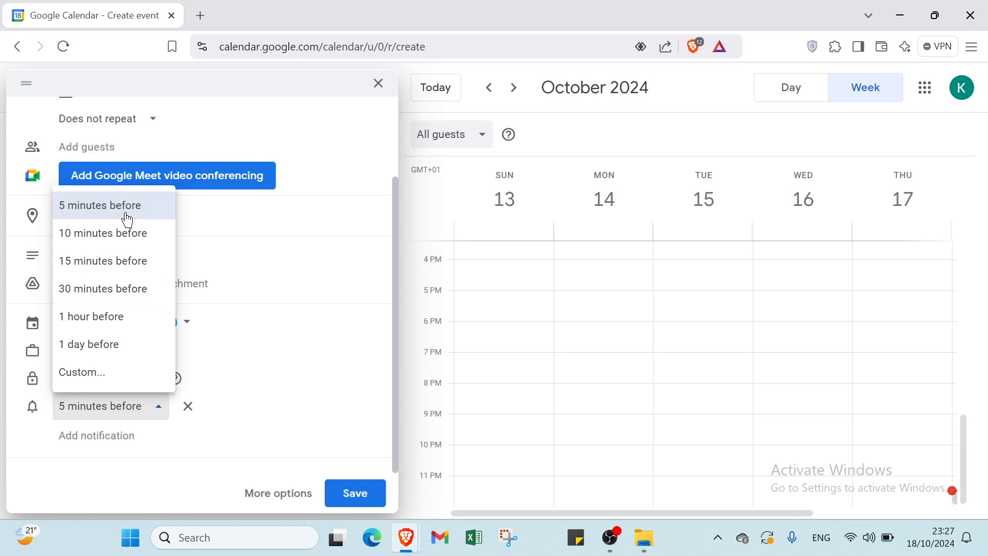
pyautogui.click(86, 437)
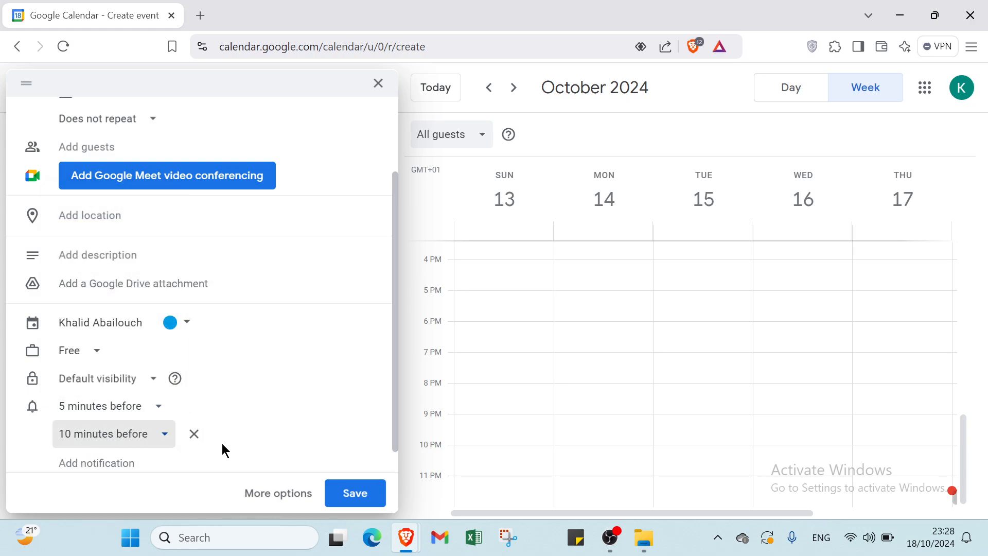
pyautogui.click(128, 463)
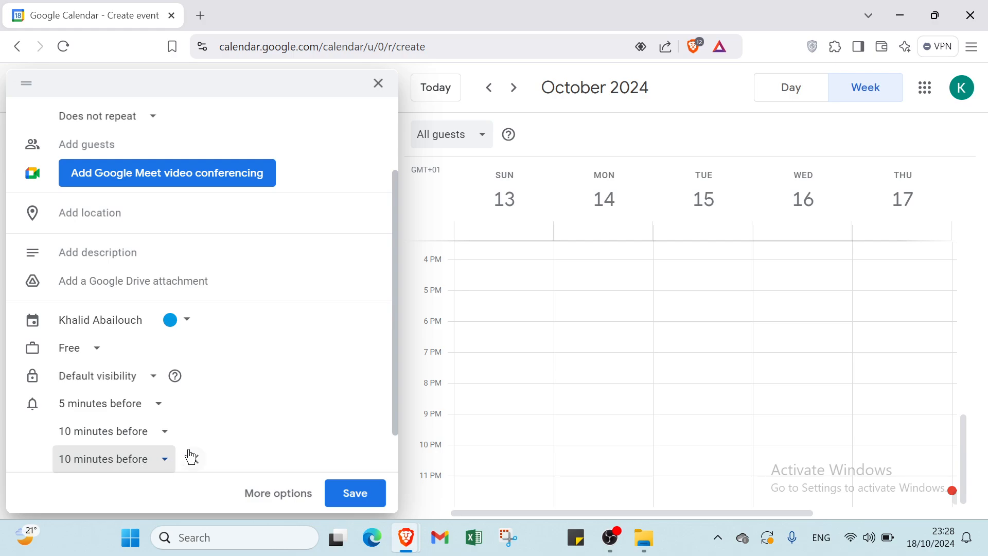
# - Remove one of the 10-minute notifications and the 5-minute notification from the event
pyautogui.scroll(-1, 164, 440)
pyautogui.click(193, 412)
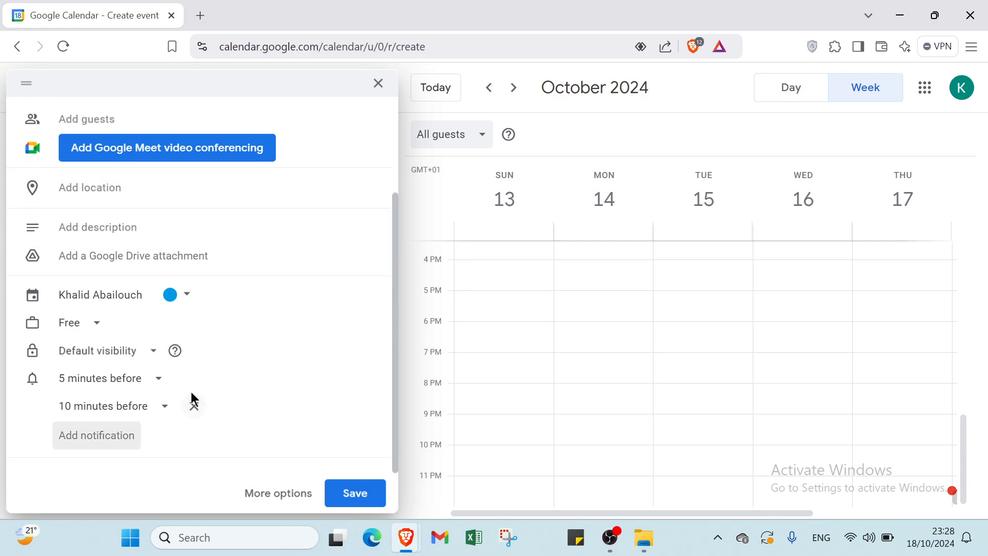
pyautogui.click(193, 379)
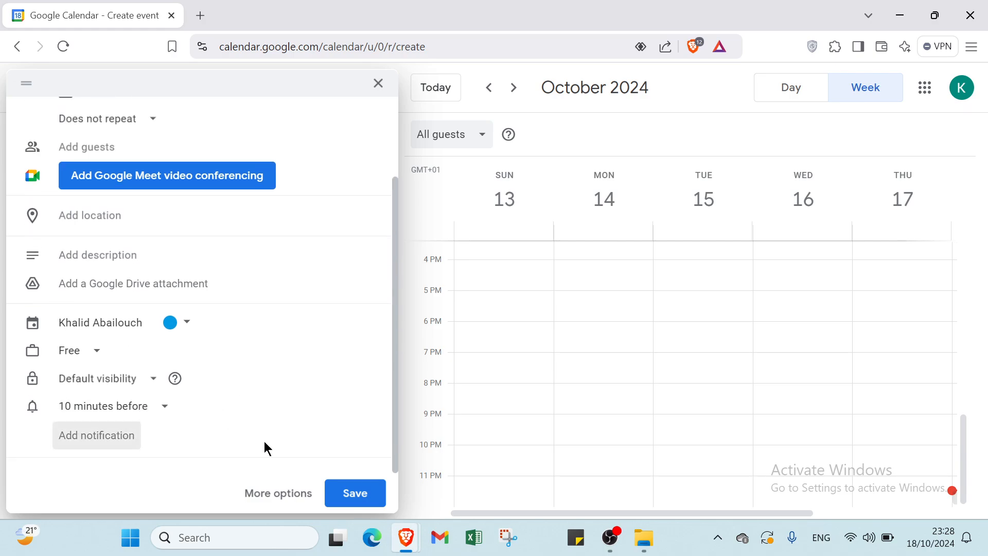
# - Close the event draft and discard its unsaved changes
pyautogui.click(378, 84)
pyautogui.click(555, 328)
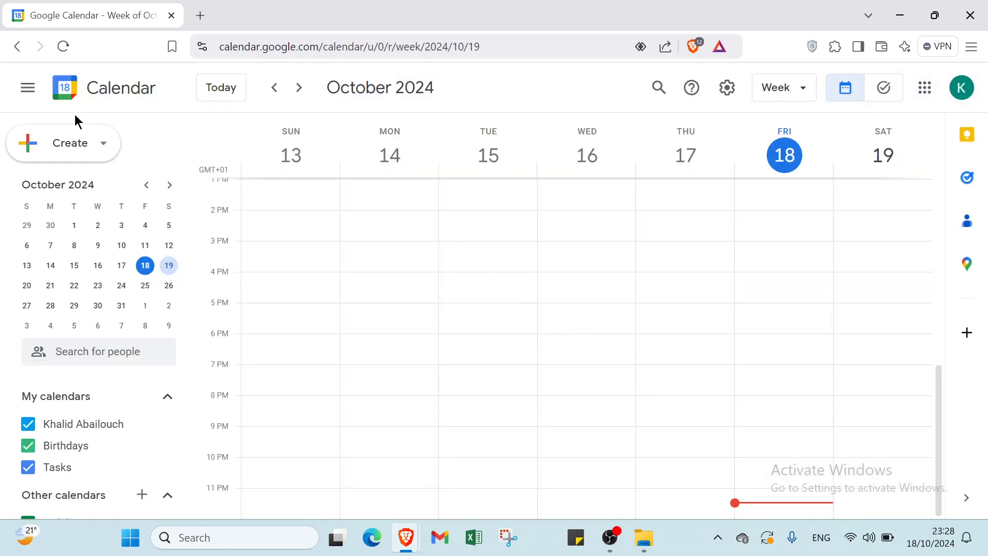
pyautogui.click(40, 152)
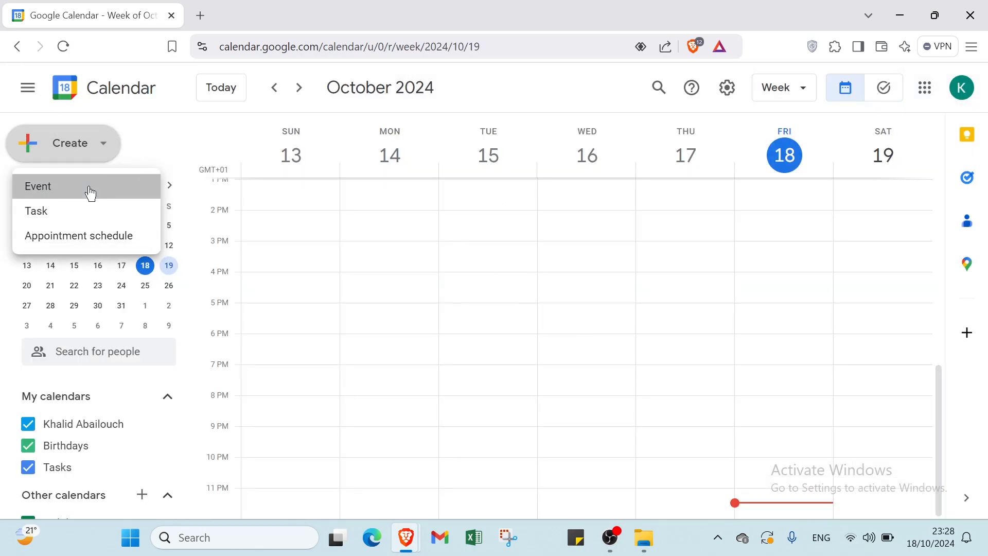
pyautogui.click(90, 193)
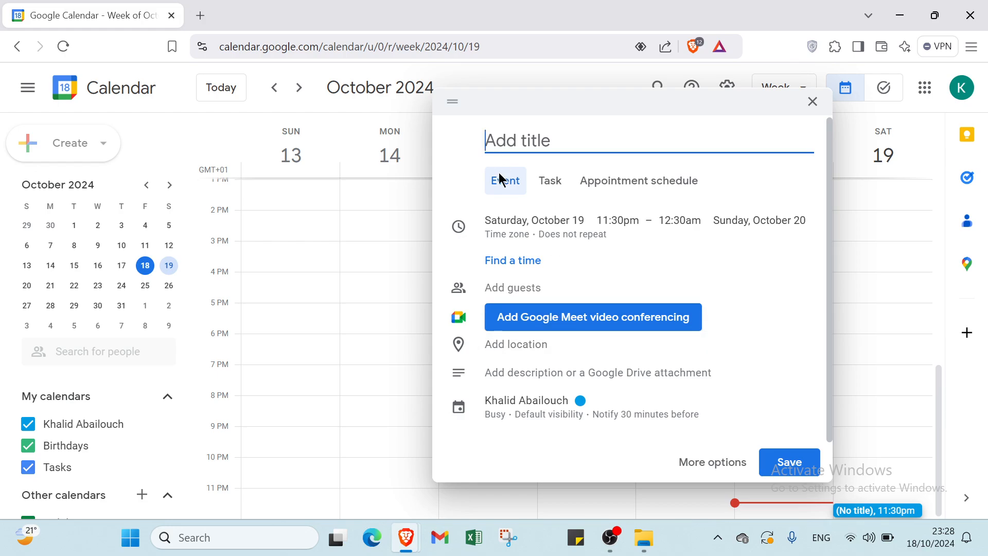
pyautogui.click(819, 102)
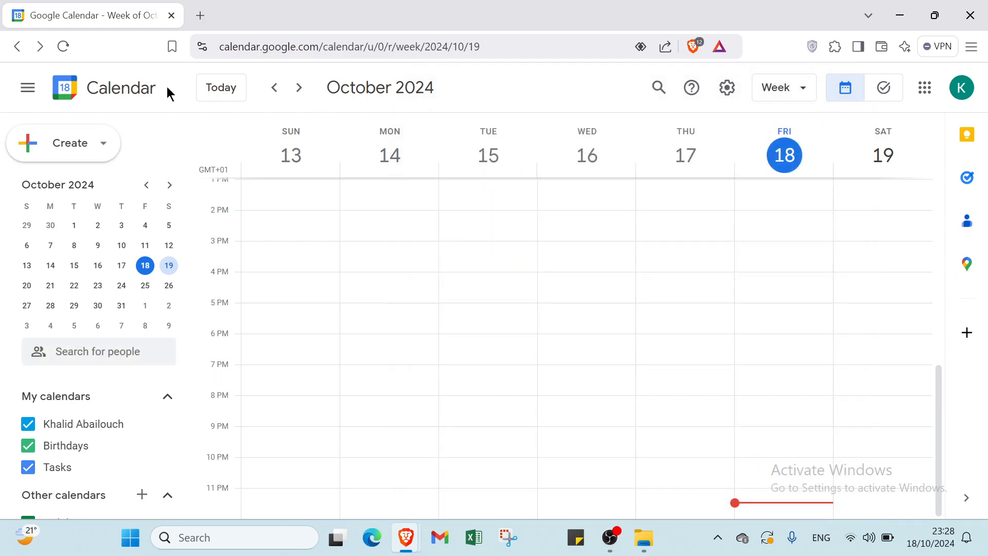
# - Start a new task and review its date, time and repetition options, leaving it non-repeating
pyautogui.click(61, 149)
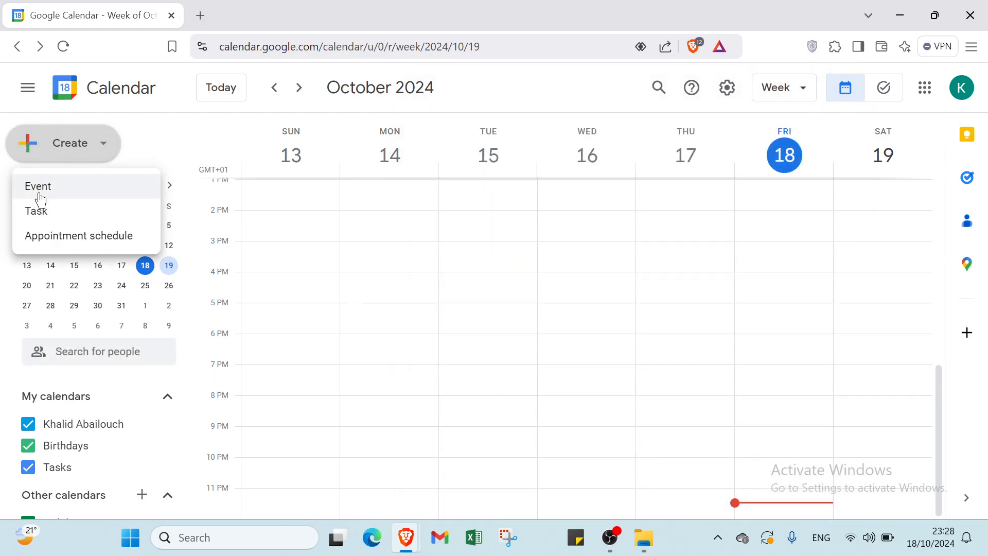
pyautogui.click(41, 219)
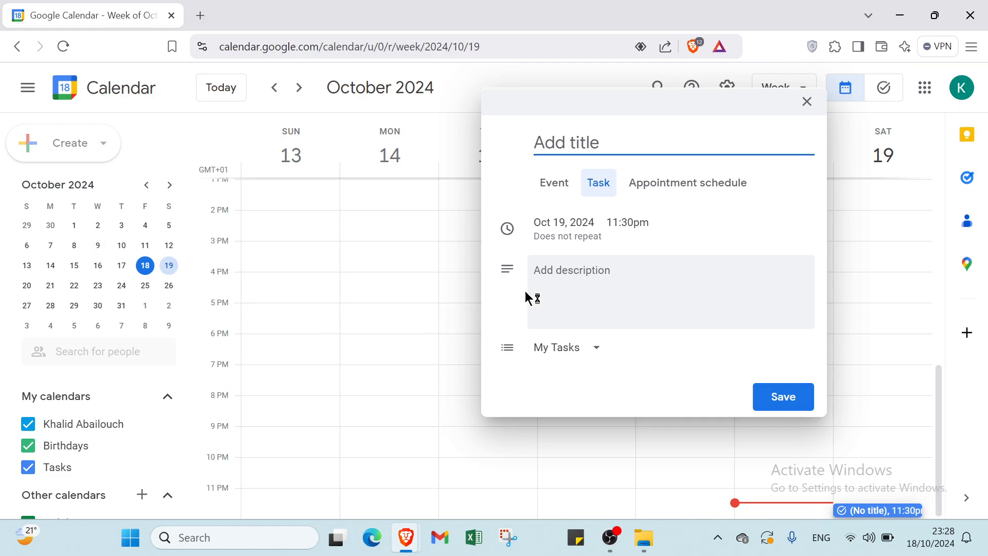
pyautogui.click(558, 238)
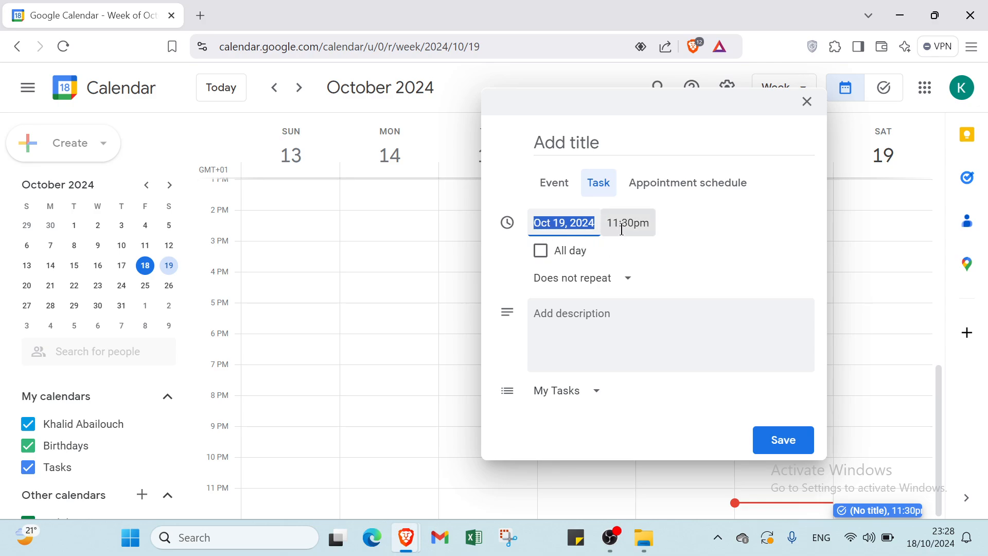
pyautogui.click(564, 284)
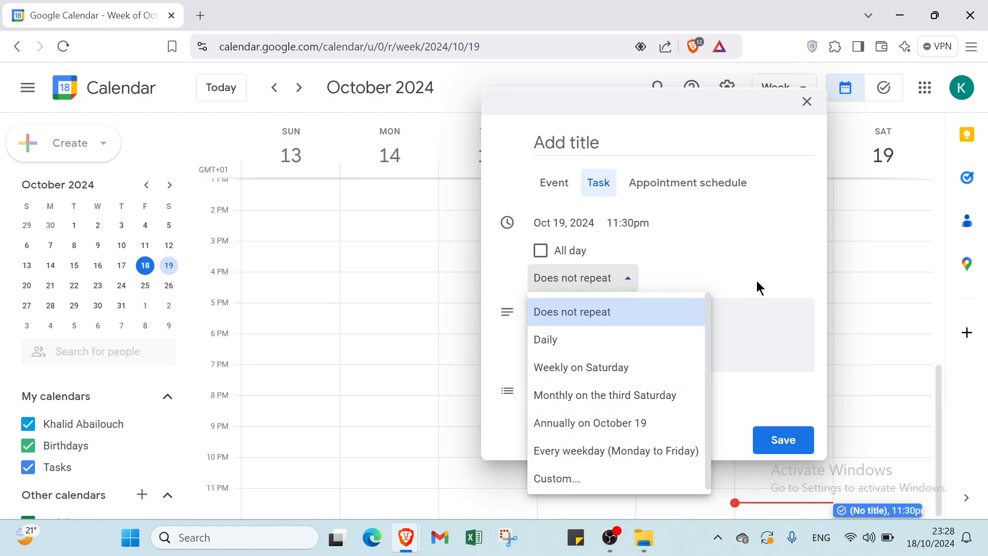
pyautogui.click(662, 316)
pyautogui.click(578, 314)
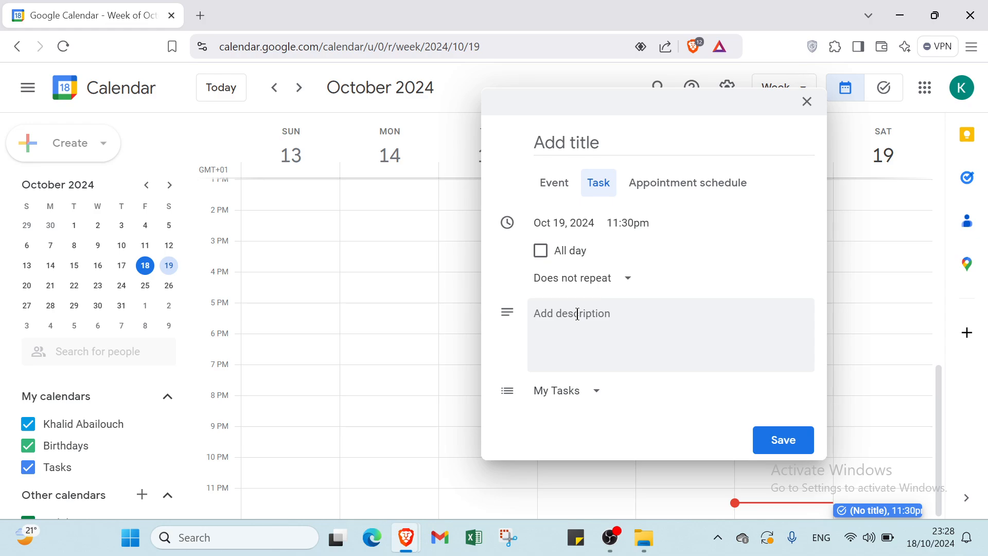
# - Check which task lists are available for the task, and close the draft without saving
pyautogui.click(583, 393)
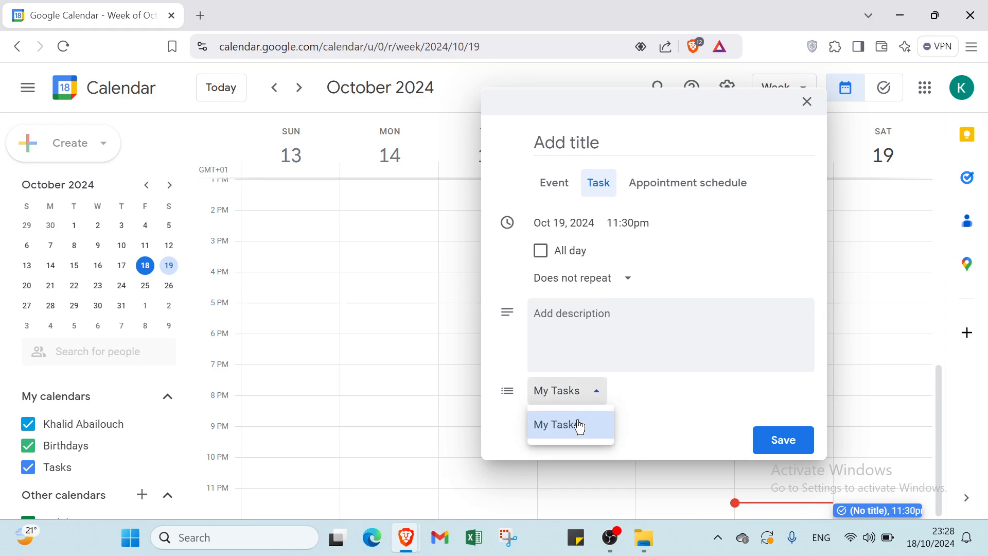
pyautogui.click(605, 394)
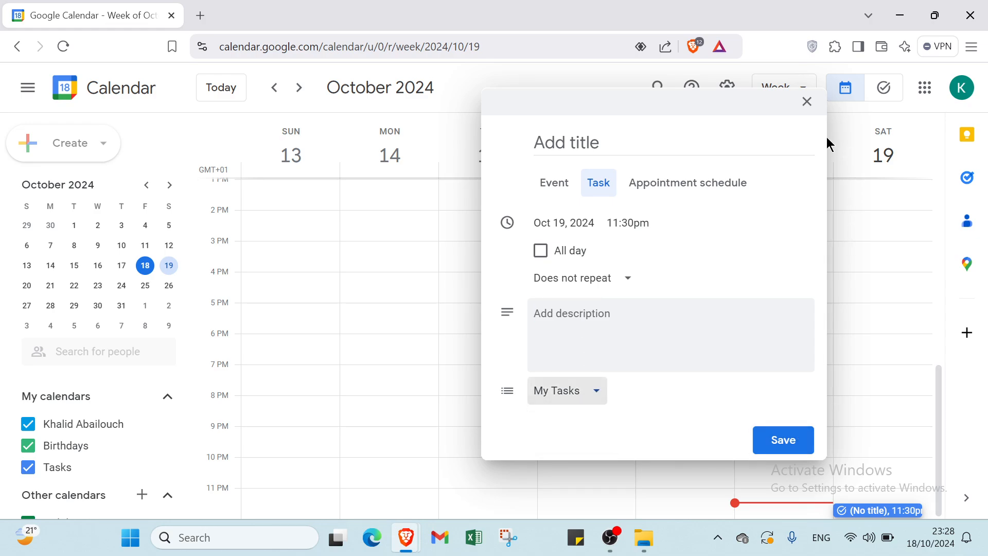
pyautogui.click(806, 103)
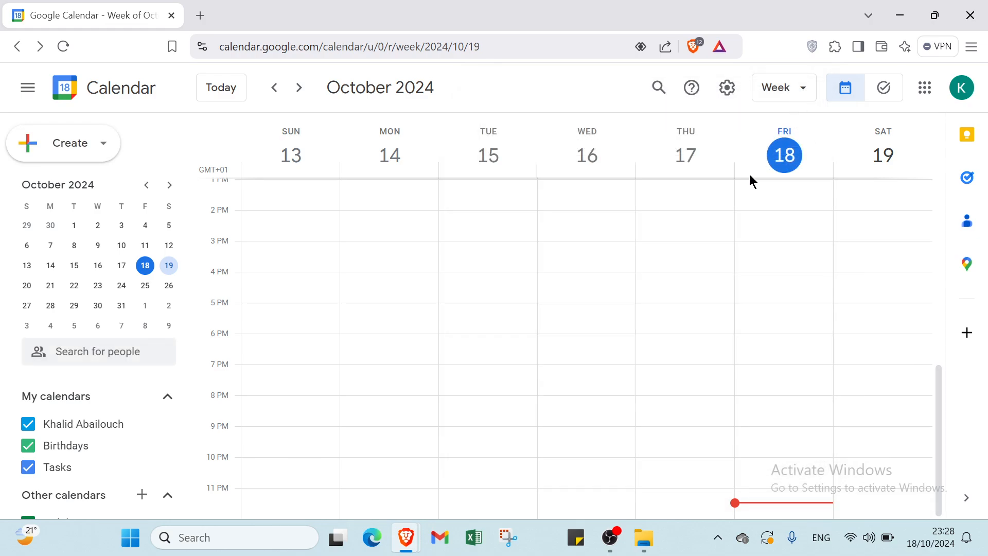
# - Start a new appointment schedule and review its appointment duration and availability repetition choices without changing them
pyautogui.click(32, 145)
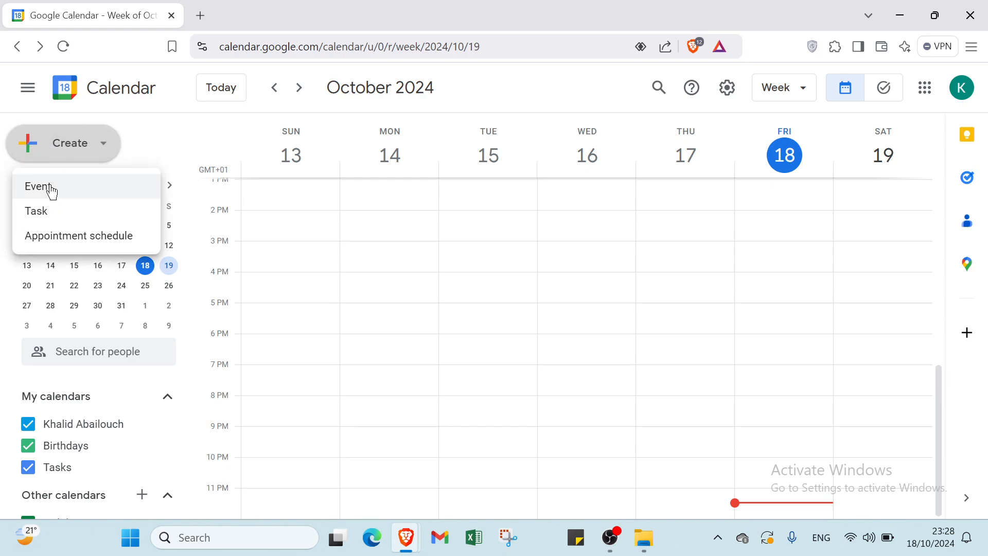
pyautogui.click(56, 240)
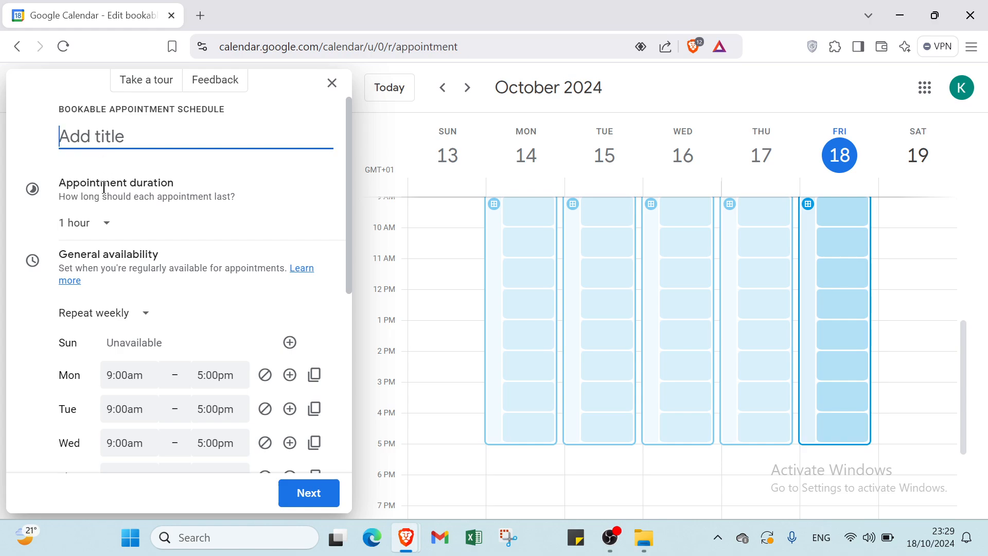
pyautogui.click(110, 225)
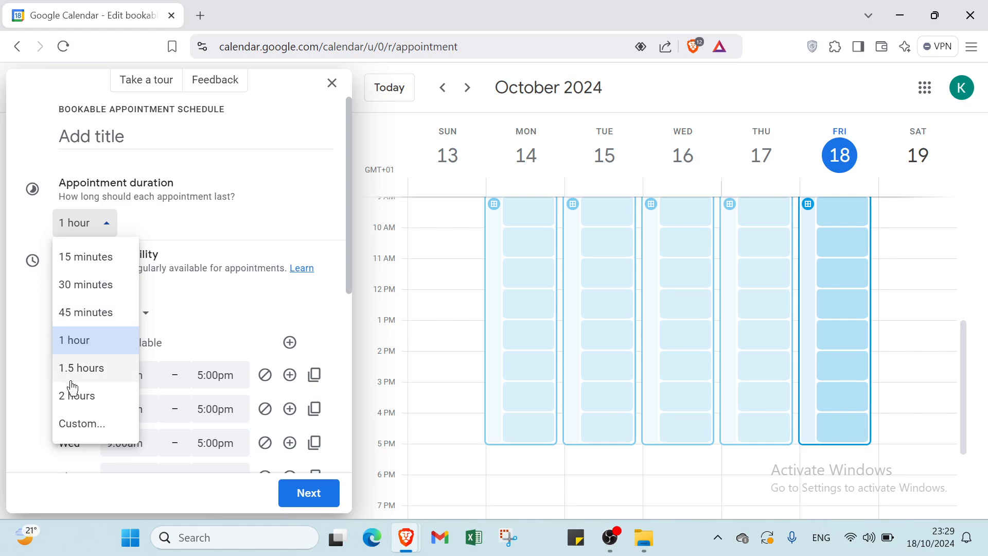
pyautogui.click(177, 259)
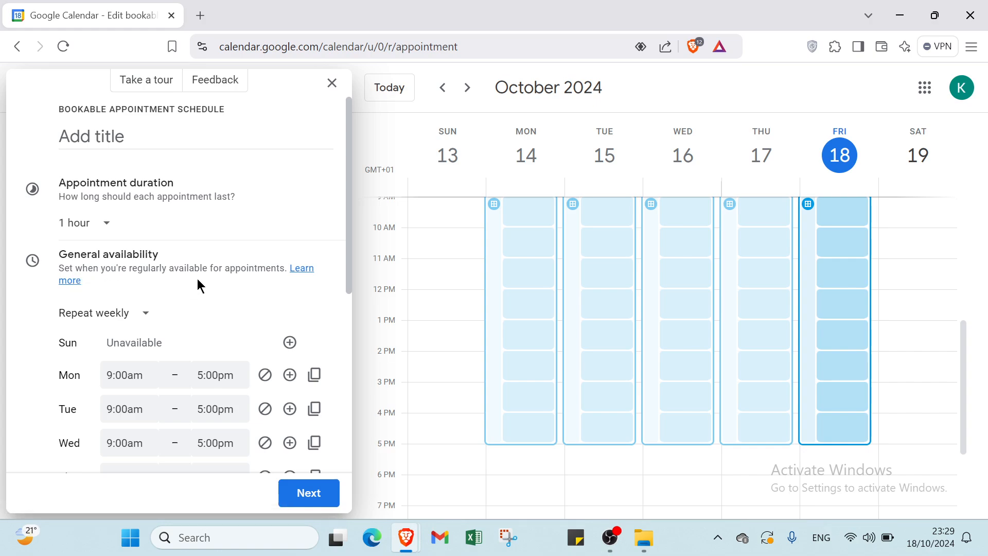
pyautogui.click(112, 318)
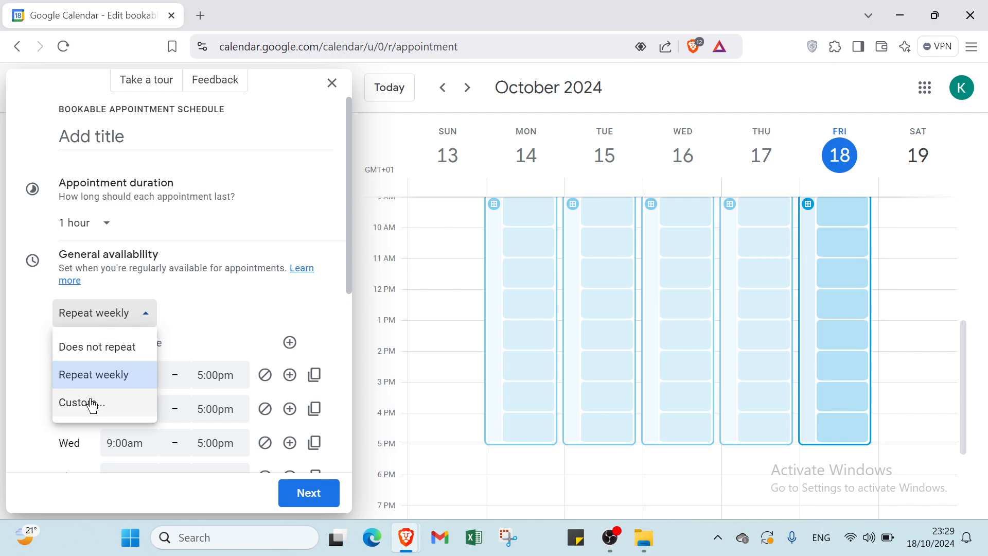
pyautogui.click(175, 340)
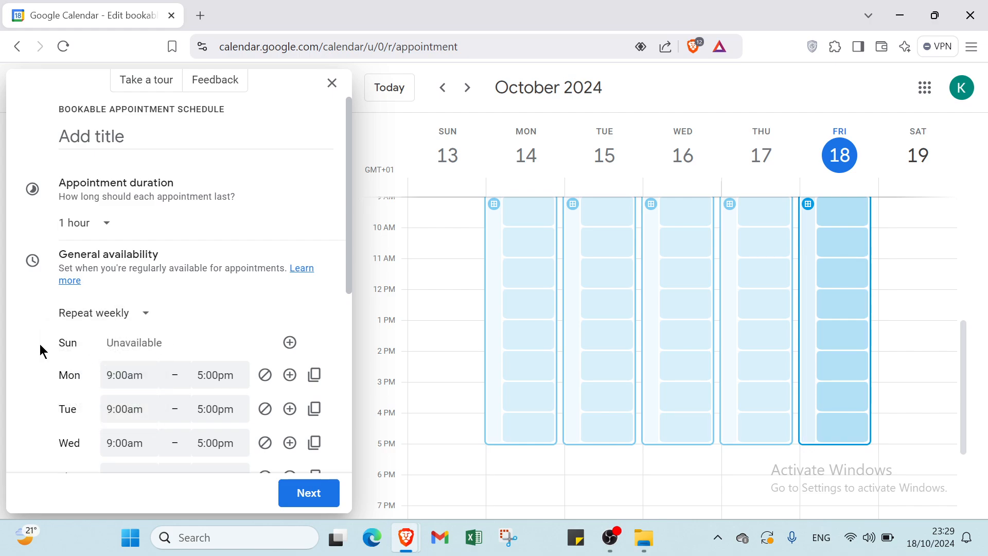
# - Review the schedule's weekly availability hours and time zone, and expand the scheduling window to examine its booking limits
pyautogui.scroll(-2, 114, 344)
pyautogui.scroll(-1, 93, 321)
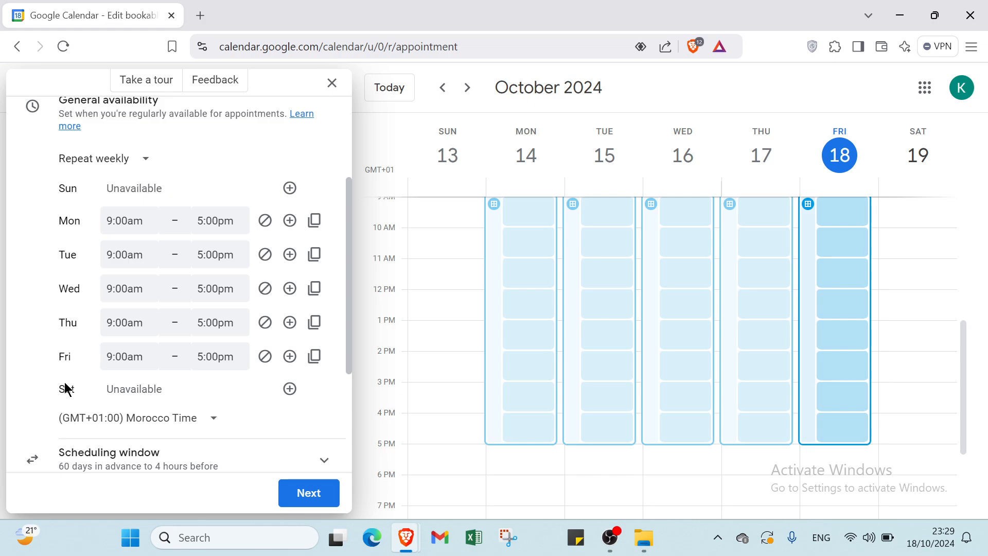
pyautogui.scroll(-2, 65, 383)
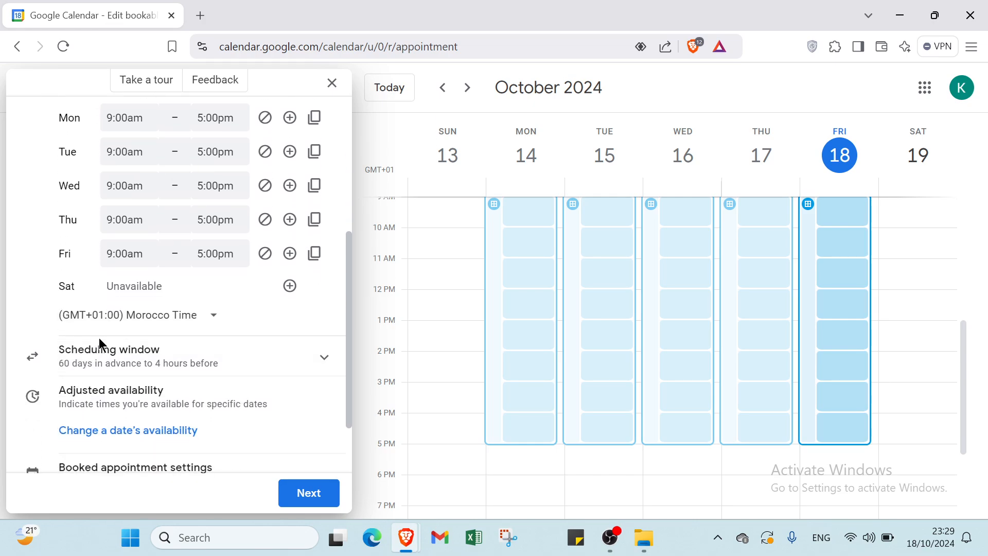
pyautogui.scroll(-2, 119, 294)
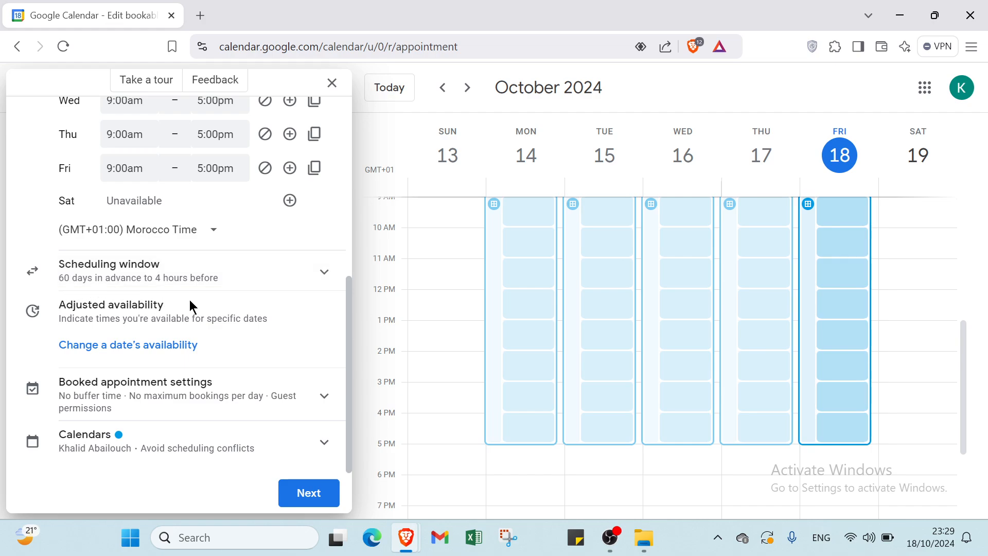
pyautogui.click(197, 284)
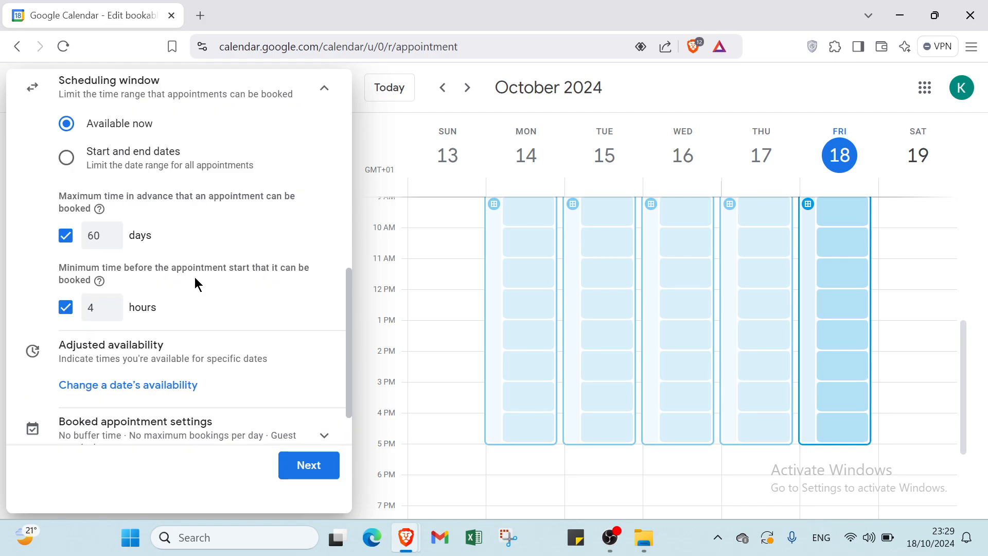
pyautogui.scroll(-1, 159, 262)
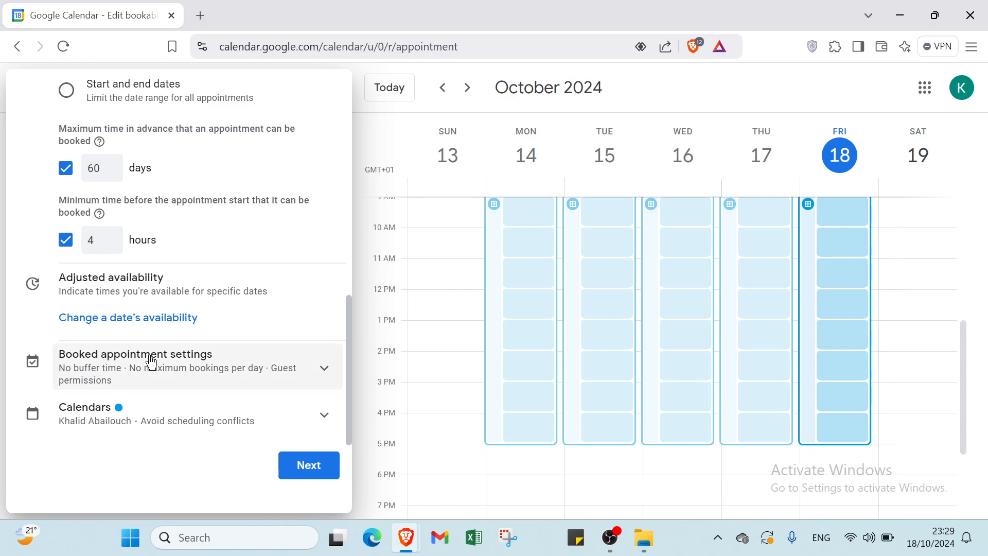
# - Expand the booked appointment settings and try switching the buffer time, maximum bookings per day and guest invitation options on and off
pyautogui.click(266, 369)
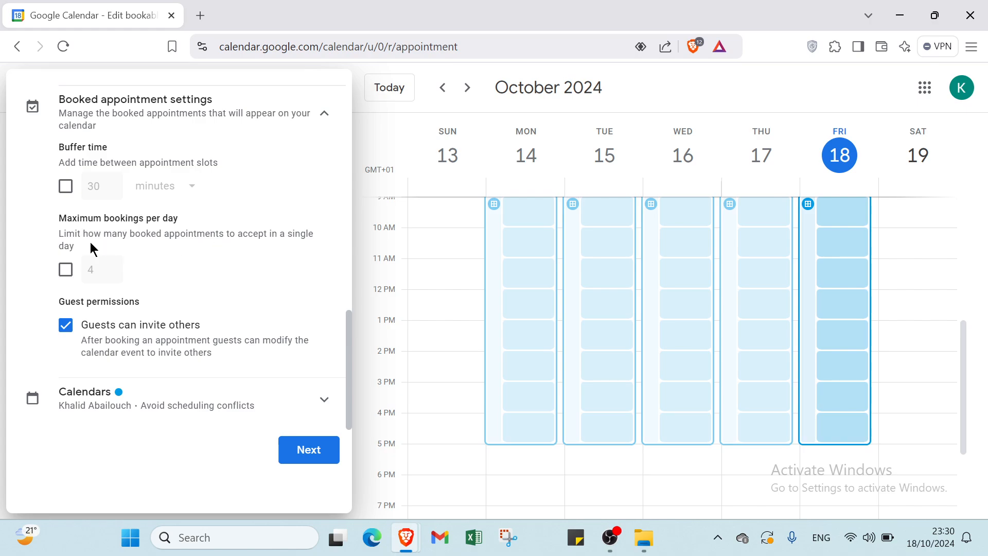
pyautogui.click(67, 271)
pyautogui.click(65, 186)
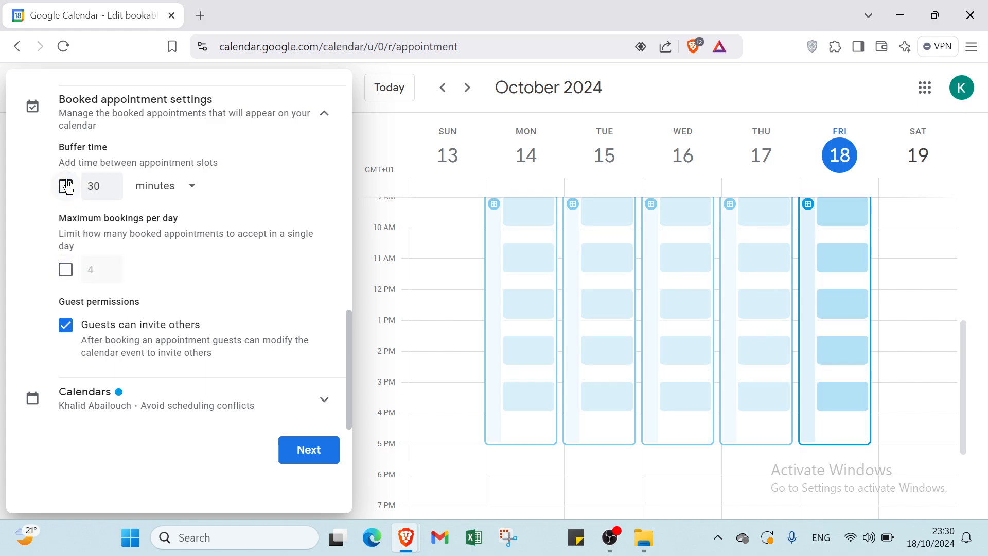
pyautogui.click(67, 185)
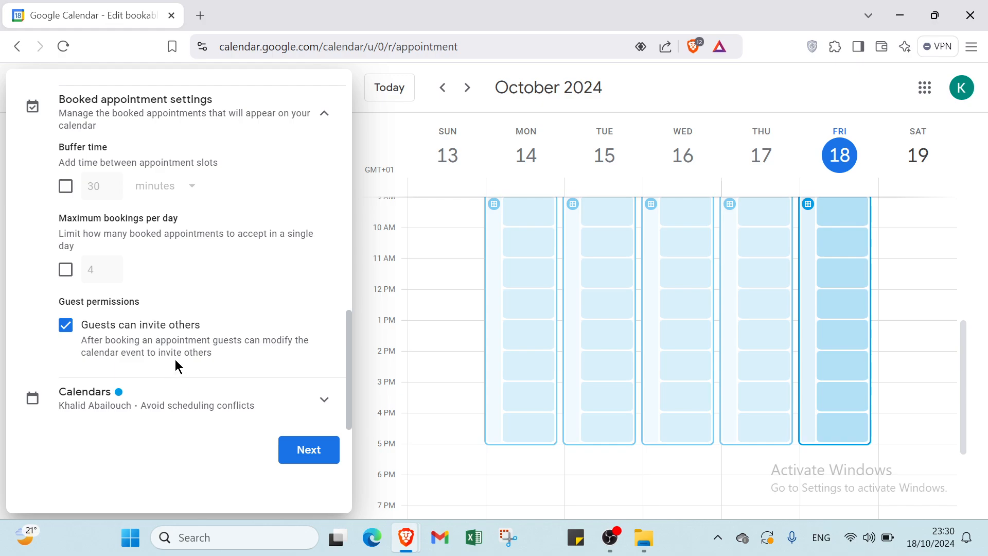
pyautogui.click(75, 330)
pyautogui.click(75, 331)
# - Examine the Calendars section's availability-check options, and collapse it along with the booked appointment settings
pyautogui.click(104, 397)
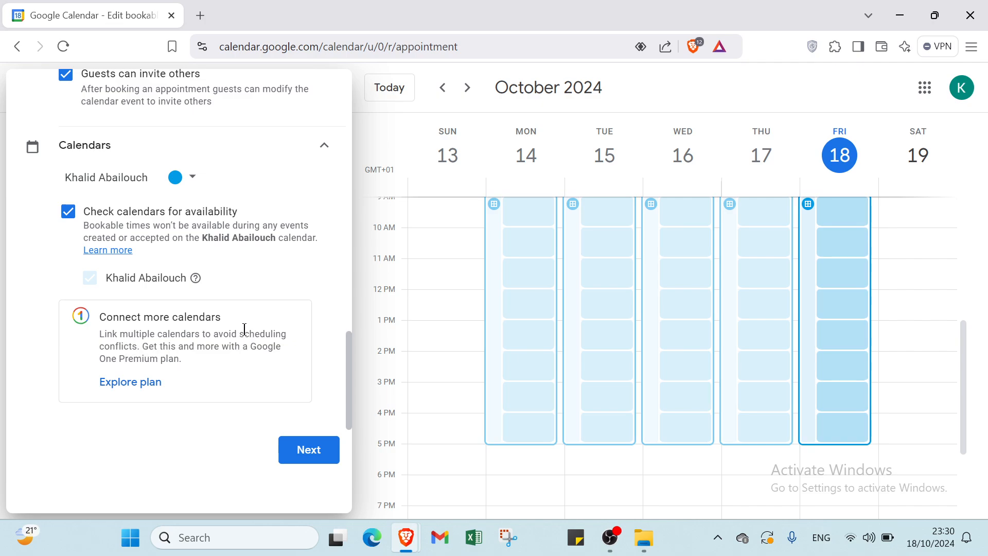
pyautogui.click(338, 154)
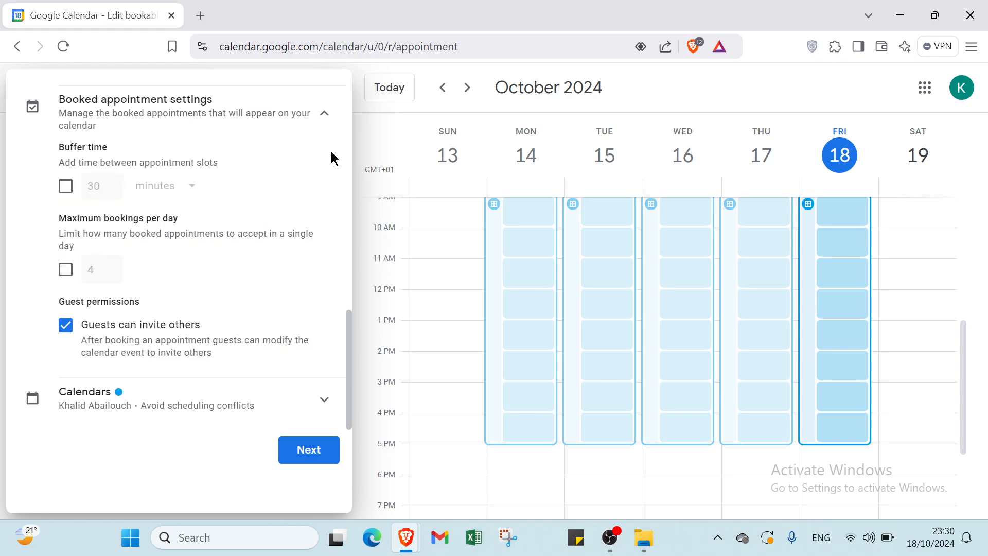
pyautogui.click(314, 130)
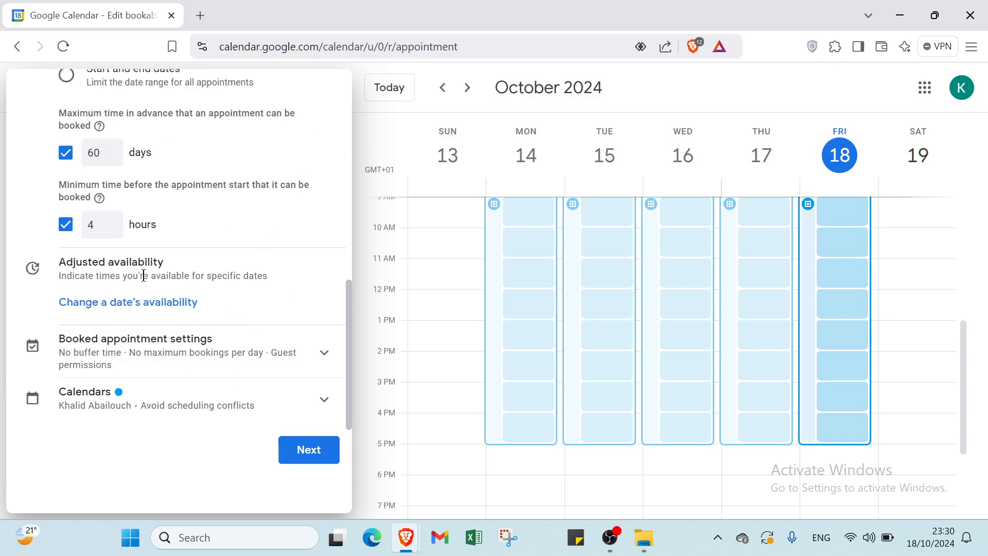
# - Collapse the scheduling window section and return to the week view without saving the appointment schedule
pyautogui.scroll(3, 190, 259)
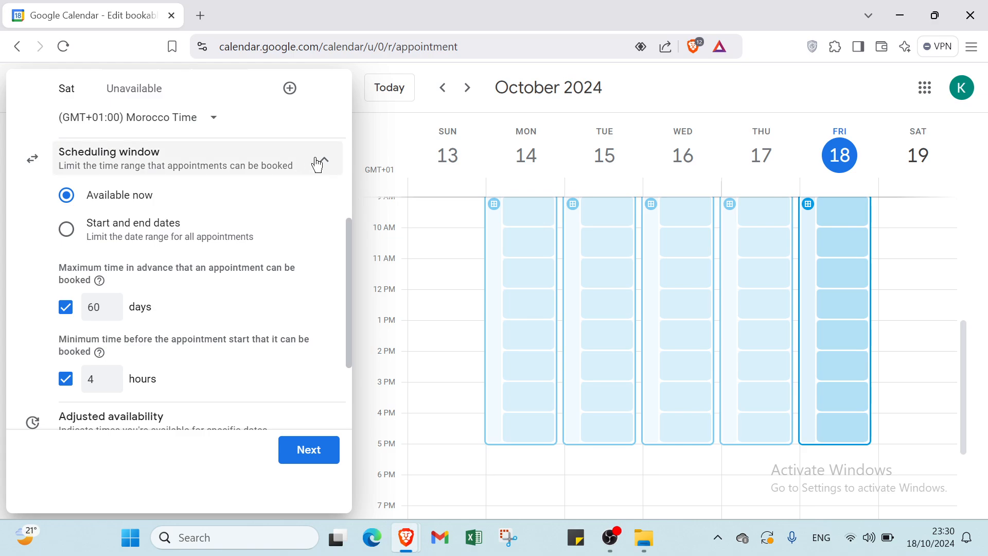
pyautogui.click(318, 164)
pyautogui.scroll(5, 272, 188)
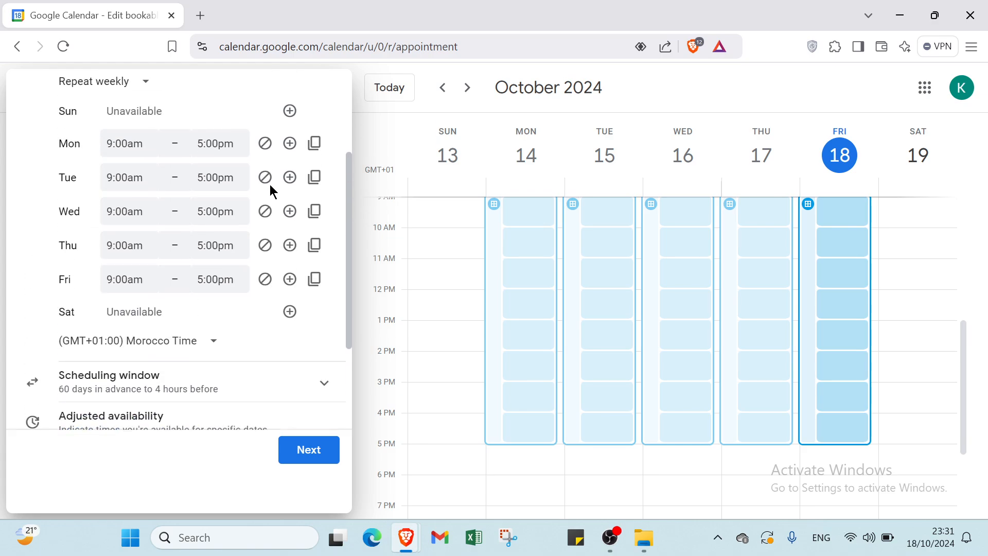
pyautogui.scroll(1, 237, 198)
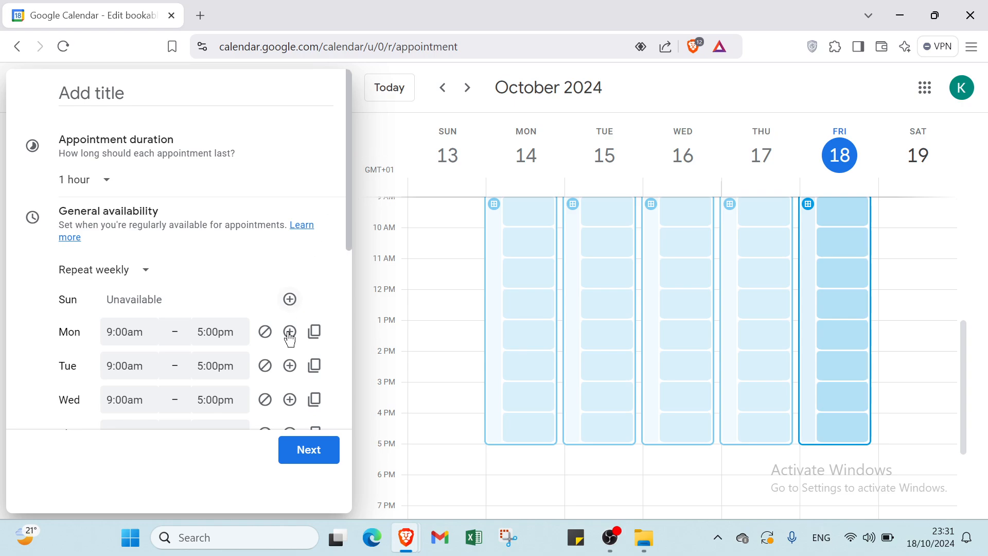
pyautogui.click(17, 47)
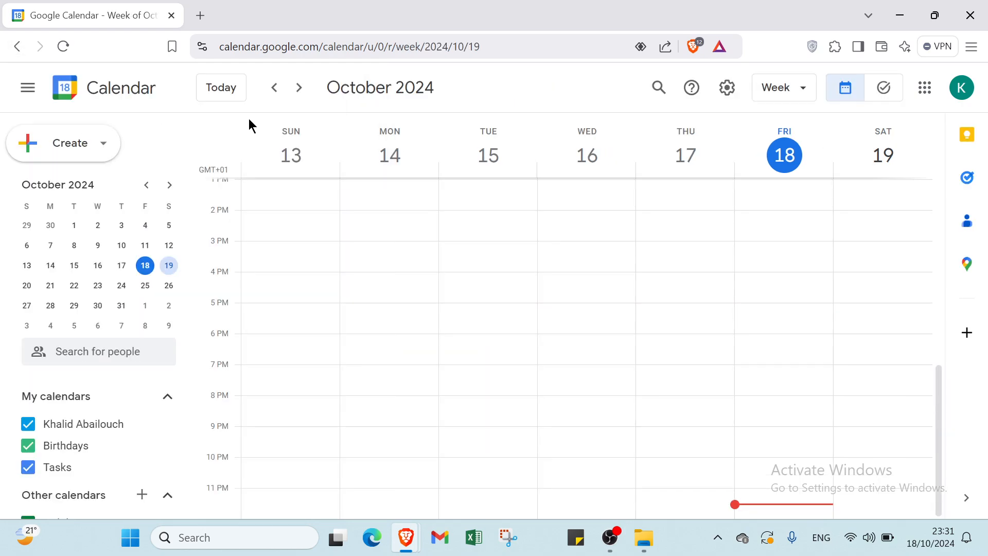
pyautogui.click(55, 153)
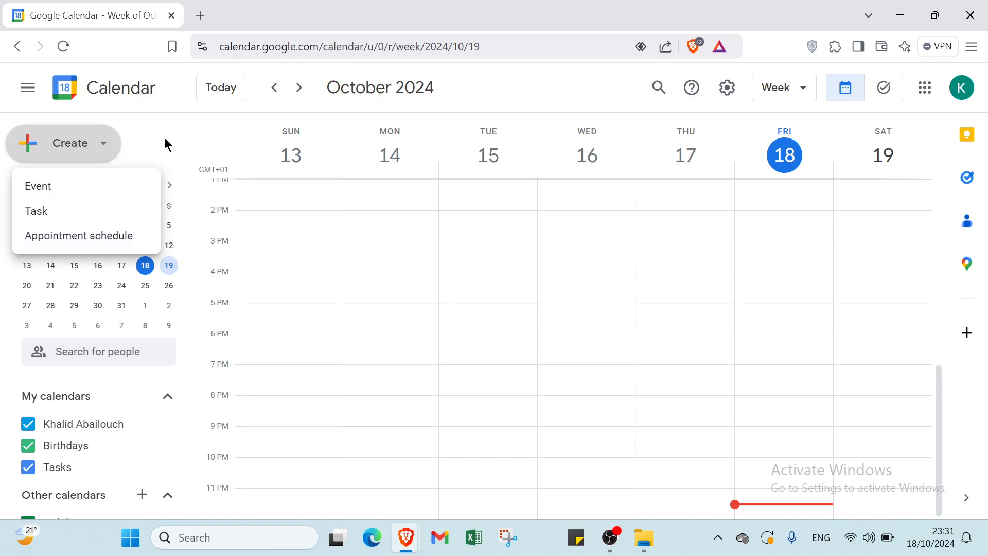
pyautogui.click(198, 145)
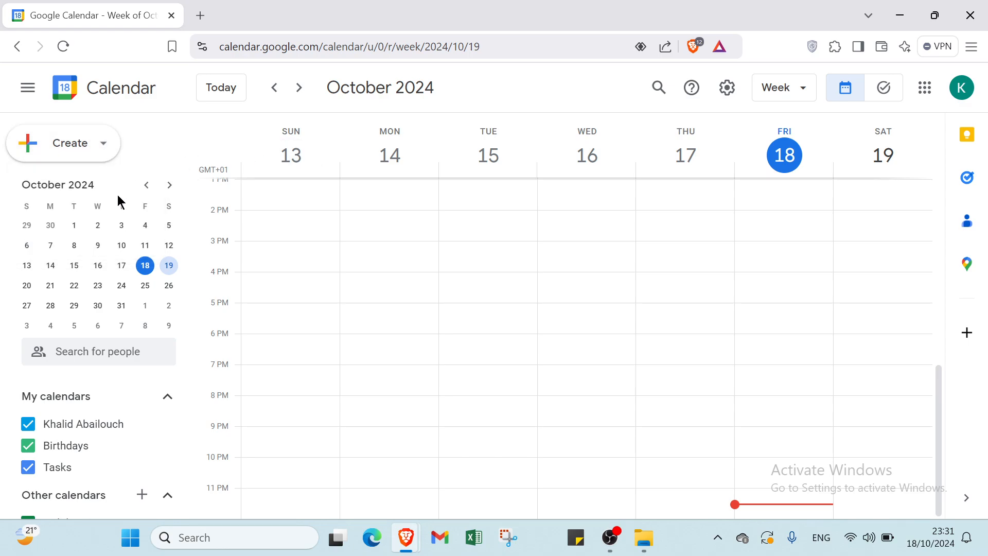
pyautogui.scroll(-1, 103, 221)
pyautogui.scroll(1, 93, 237)
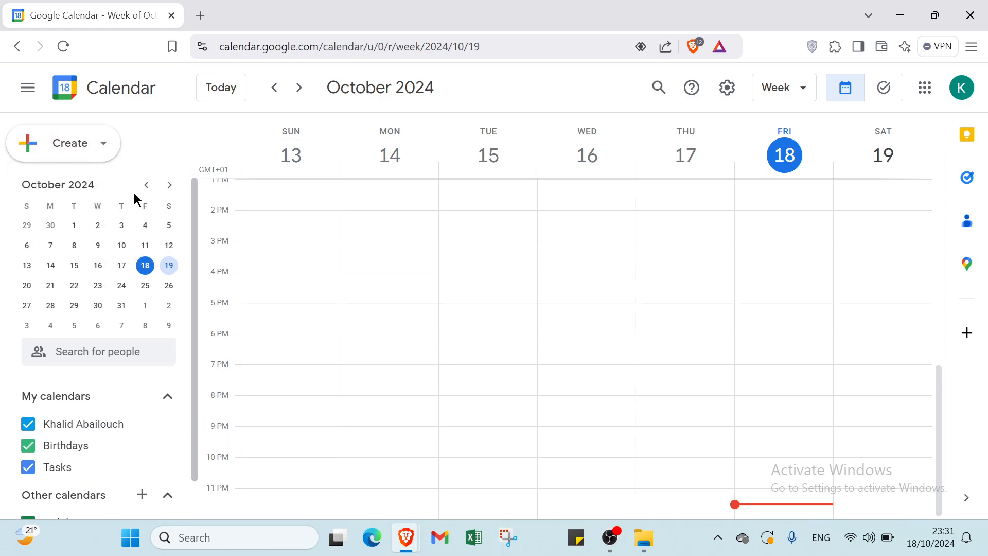
# - Advance the mini month calendar to February 2025 and look over the My calendars and Other calendars lists
pyautogui.click(167, 188)
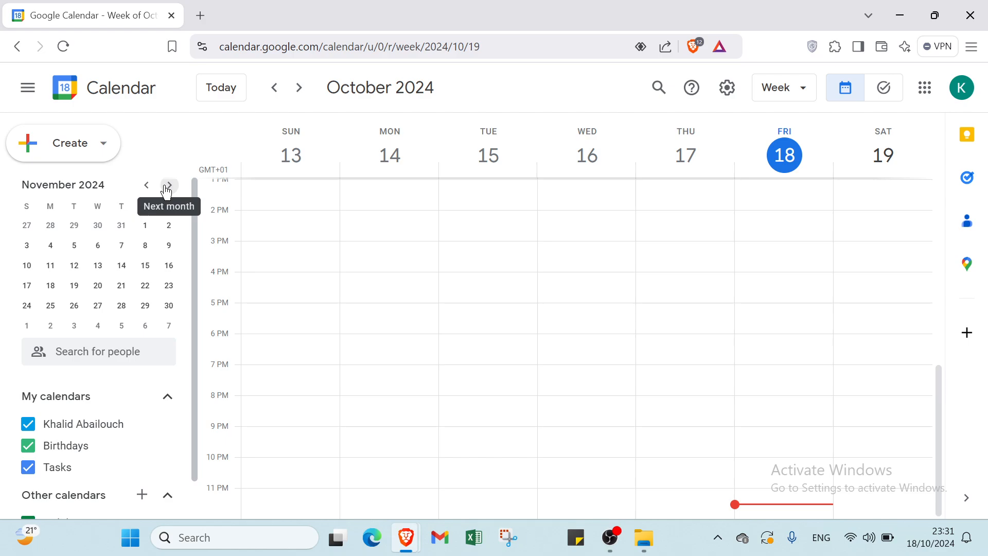
pyautogui.click(168, 186)
pyautogui.click(168, 187)
pyautogui.click(168, 187)
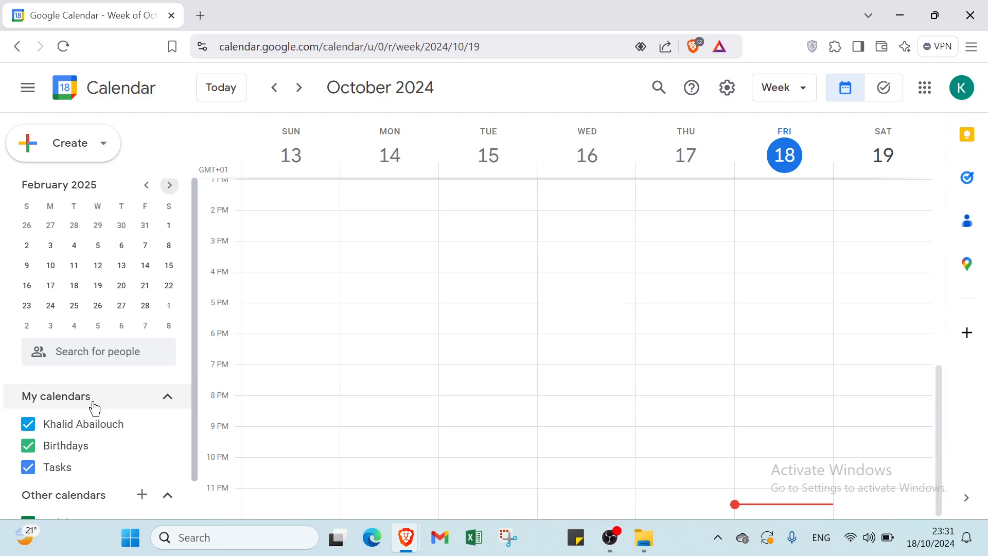
pyautogui.scroll(-1, 97, 425)
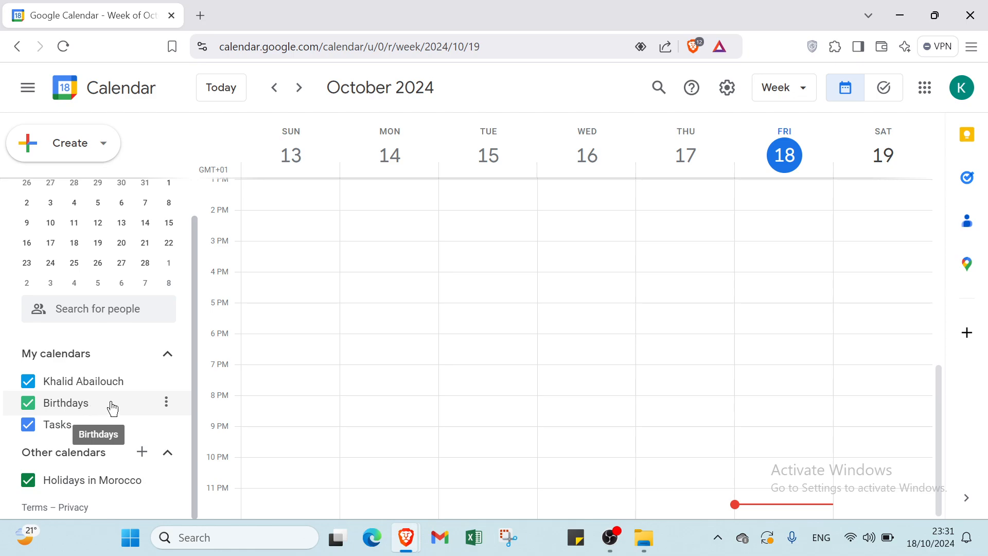
# - Return the mini month calendar to October 2024
pyautogui.scroll(1, 74, 311)
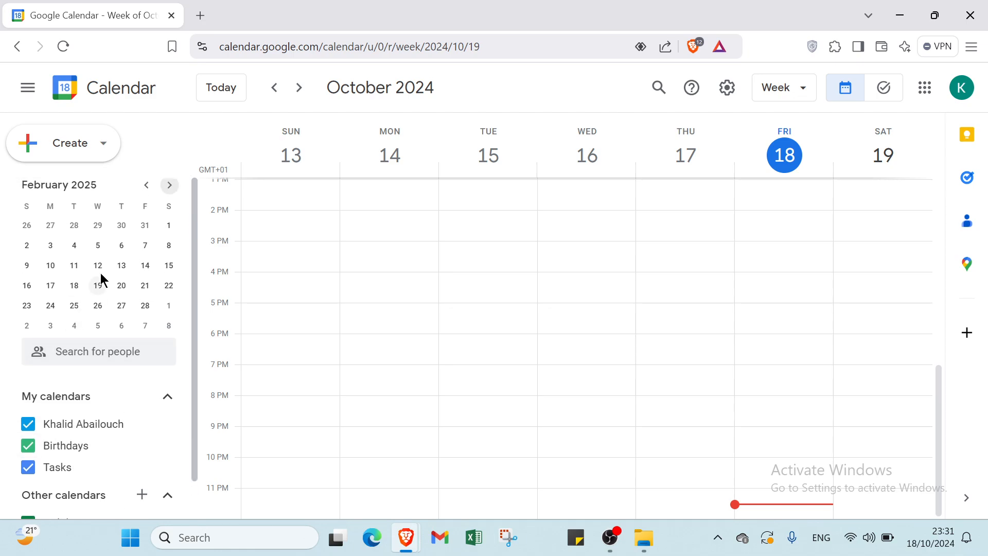
pyautogui.click(144, 193)
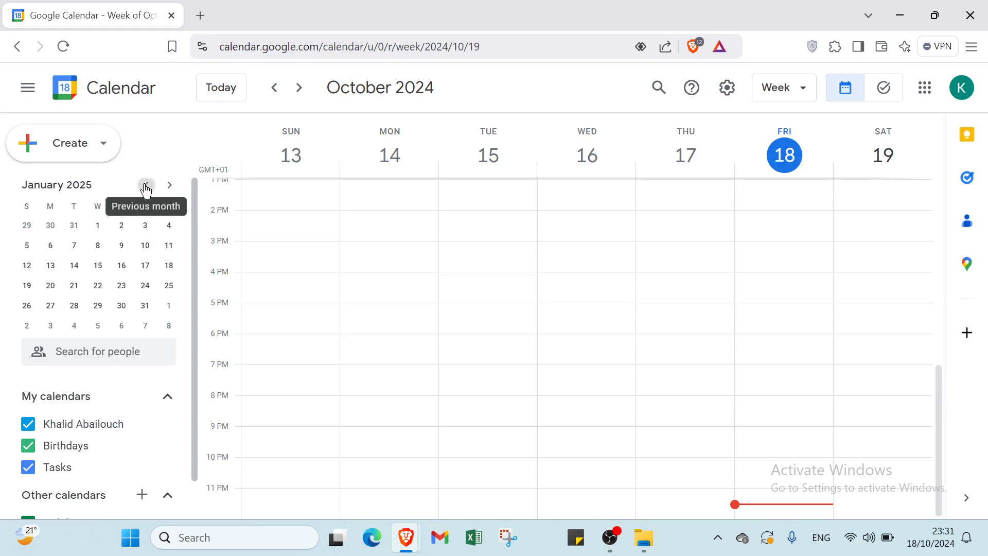
pyautogui.click(146, 190)
pyautogui.click(146, 191)
pyautogui.click(146, 191)
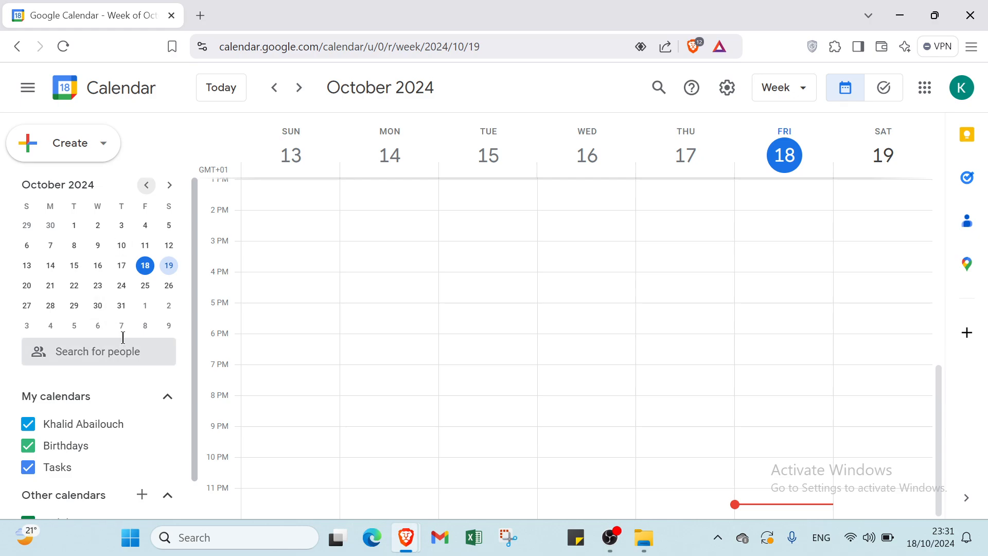
# - Collapse and re-expand the My calendars and Other calendars lists to show how each can be hidden
pyautogui.scroll(-1, 111, 406)
pyautogui.scroll(-1, 108, 401)
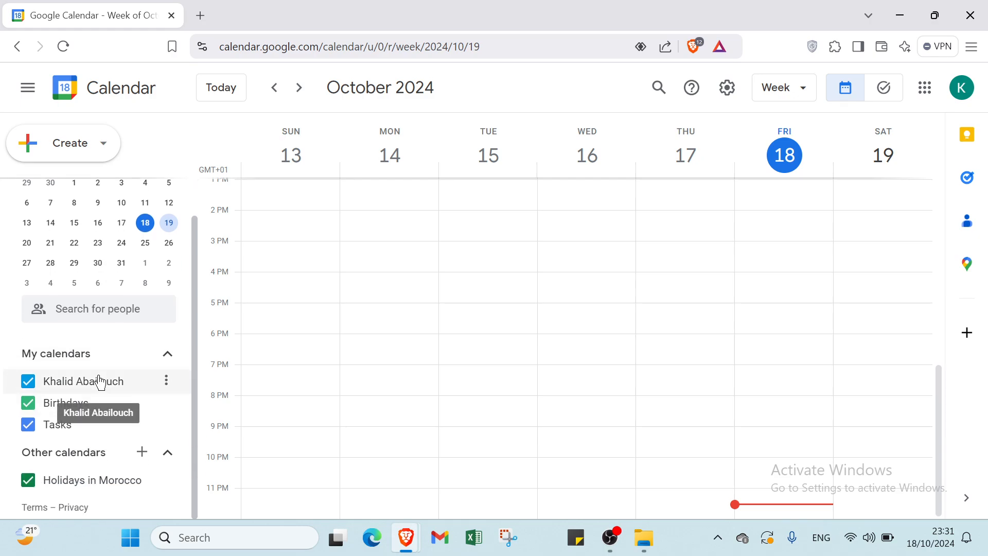
pyautogui.click(67, 354)
pyautogui.click(78, 404)
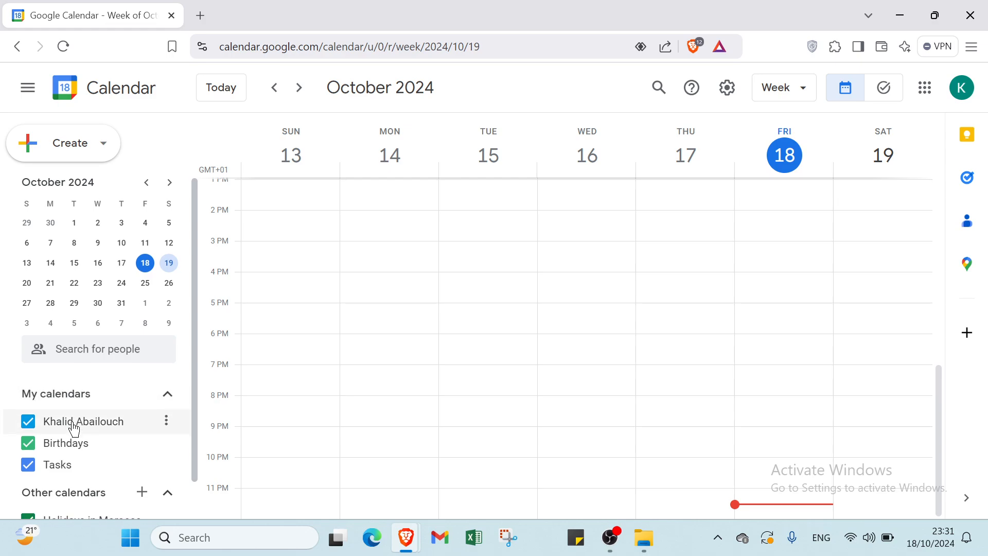
pyautogui.scroll(-1, 77, 435)
pyautogui.click(89, 452)
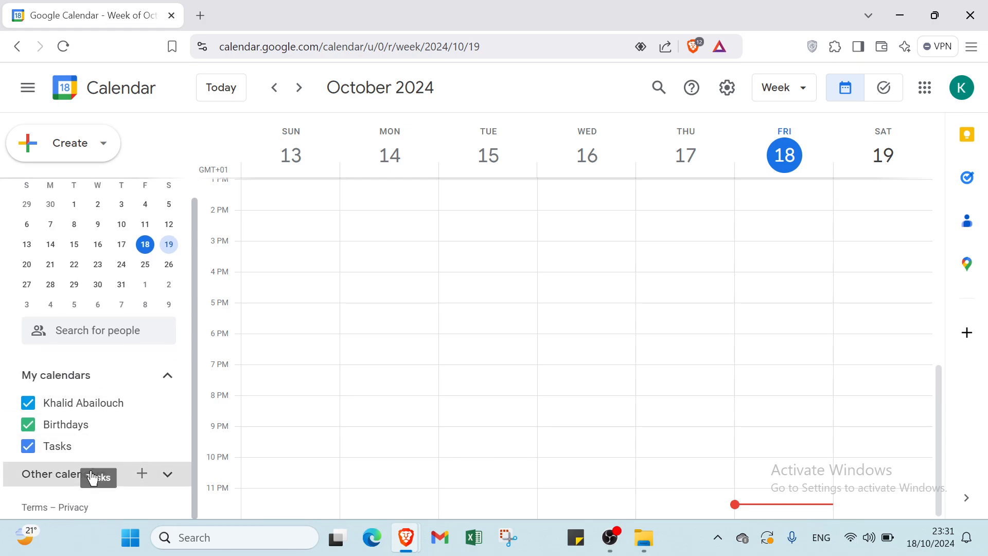
pyautogui.click(93, 474)
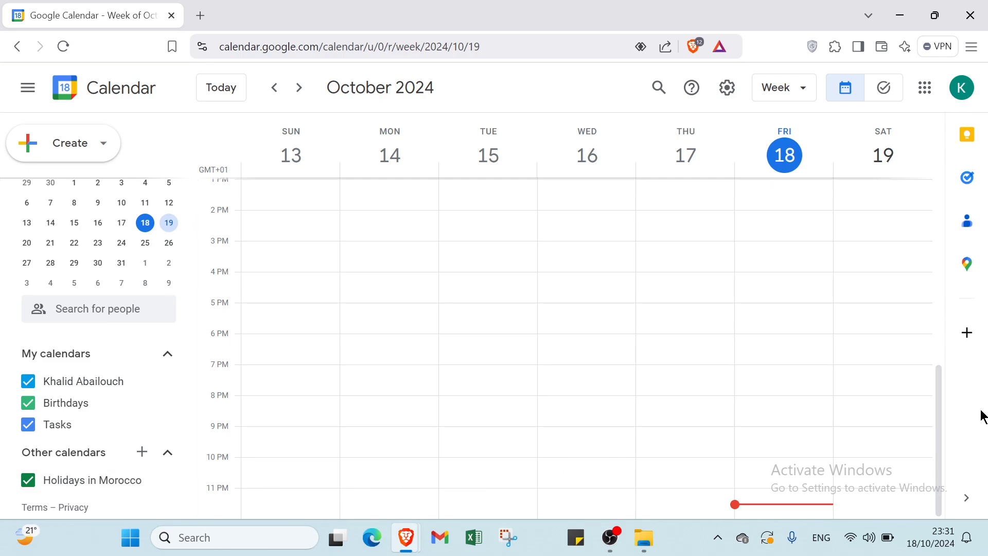
# - Hide and restore the side panel, and view a blank Keep note's Archive and Delete options before closing Keep
pyautogui.click(966, 497)
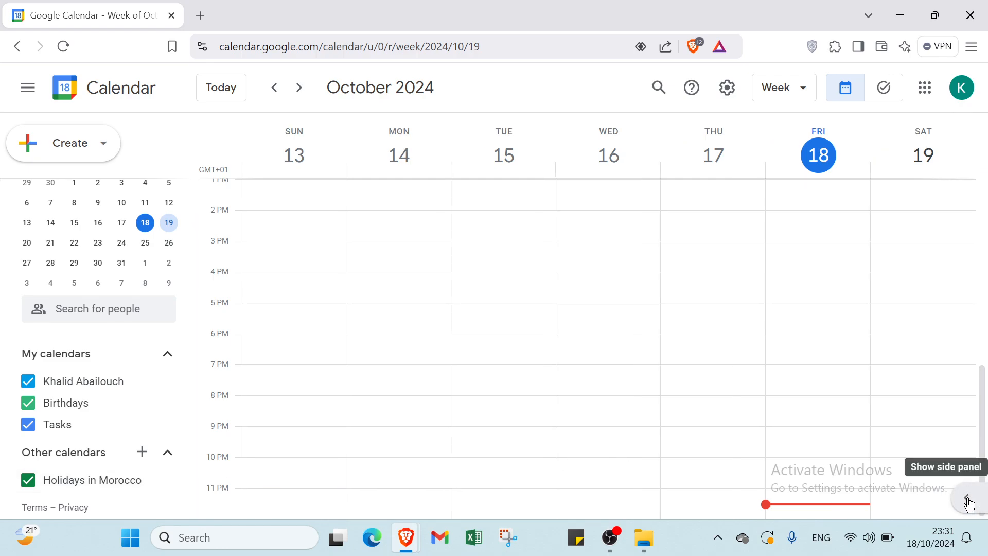
pyautogui.click(967, 501)
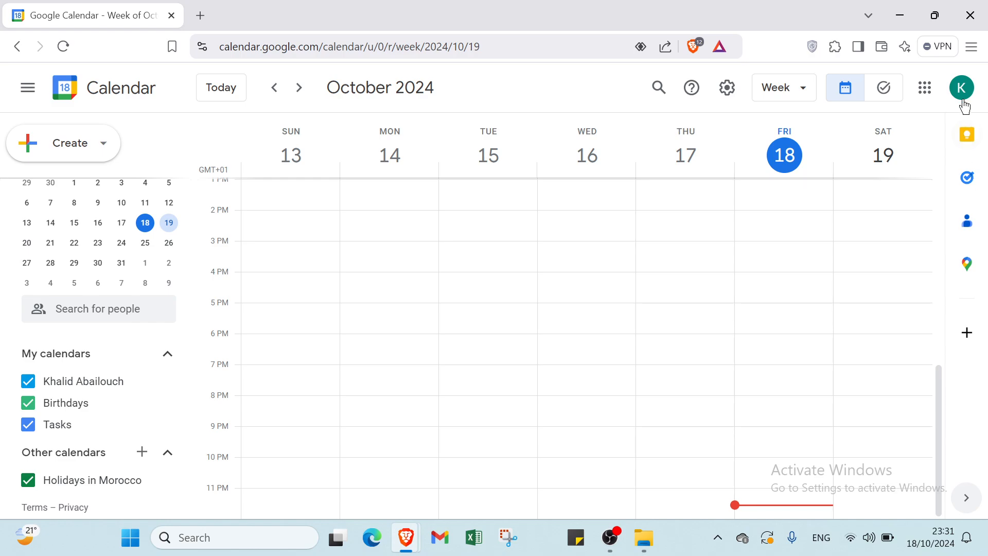
pyautogui.click(967, 135)
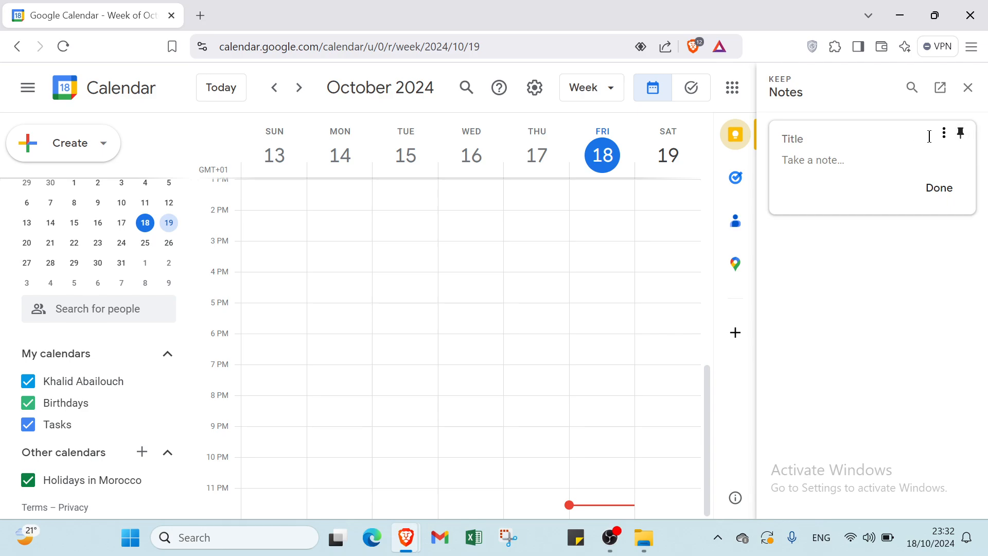
pyautogui.click(945, 134)
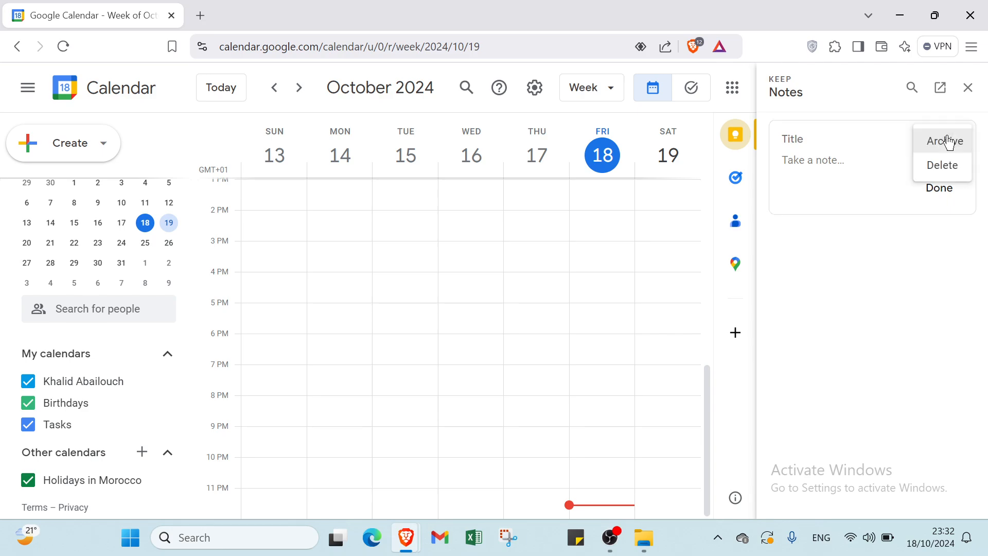
pyautogui.click(886, 106)
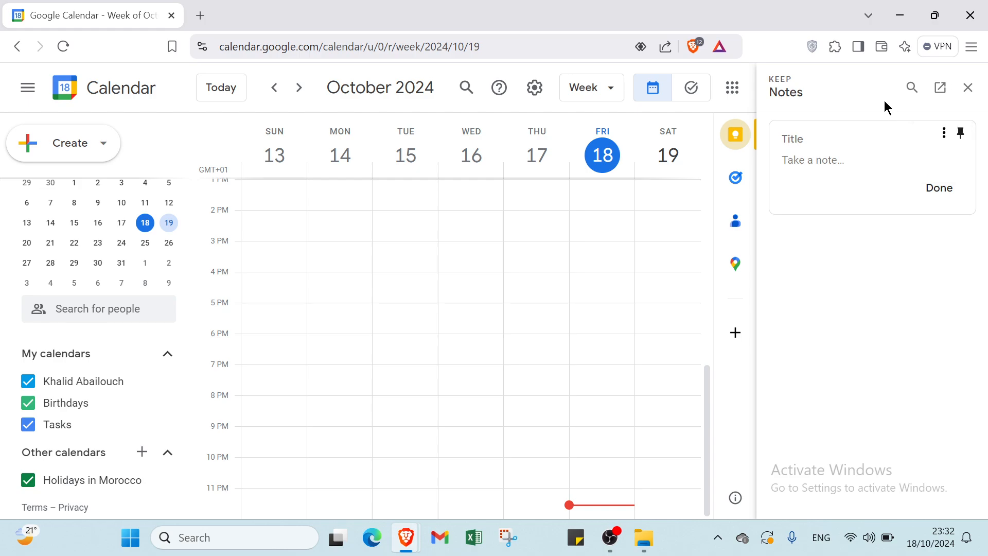
pyautogui.click(966, 91)
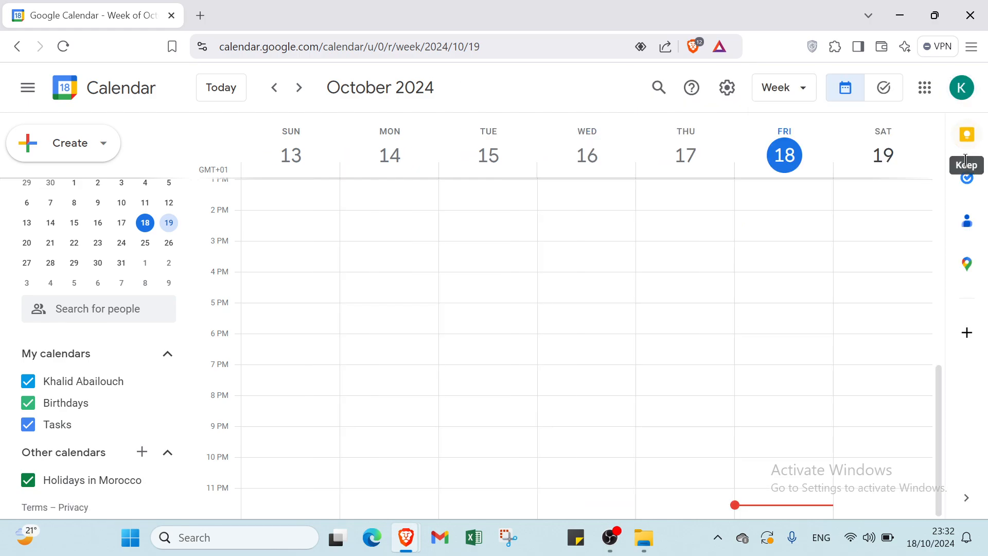
# - Start a blank task in the My Tasks side panel to view its fields, and close the panel without filling it in
pyautogui.click(970, 184)
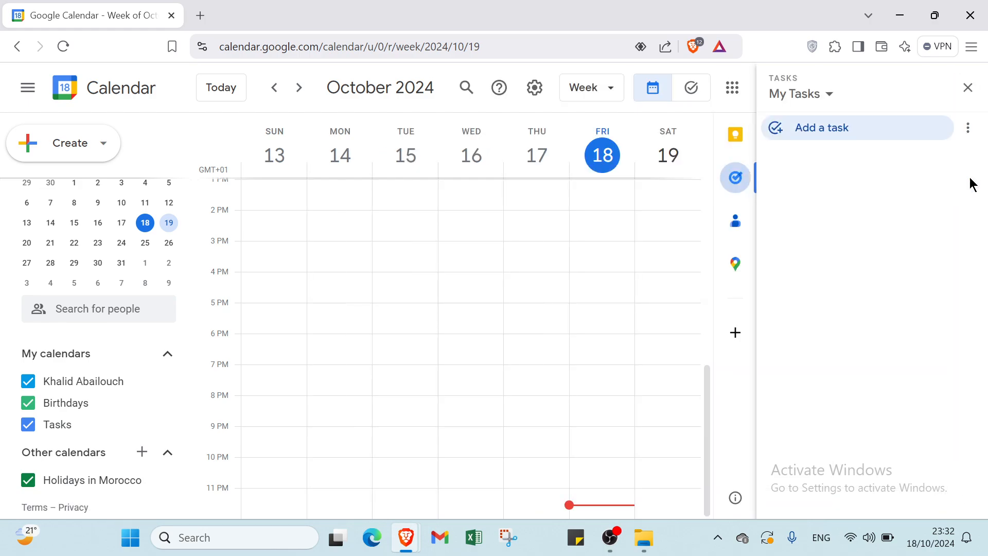
pyautogui.click(945, 127)
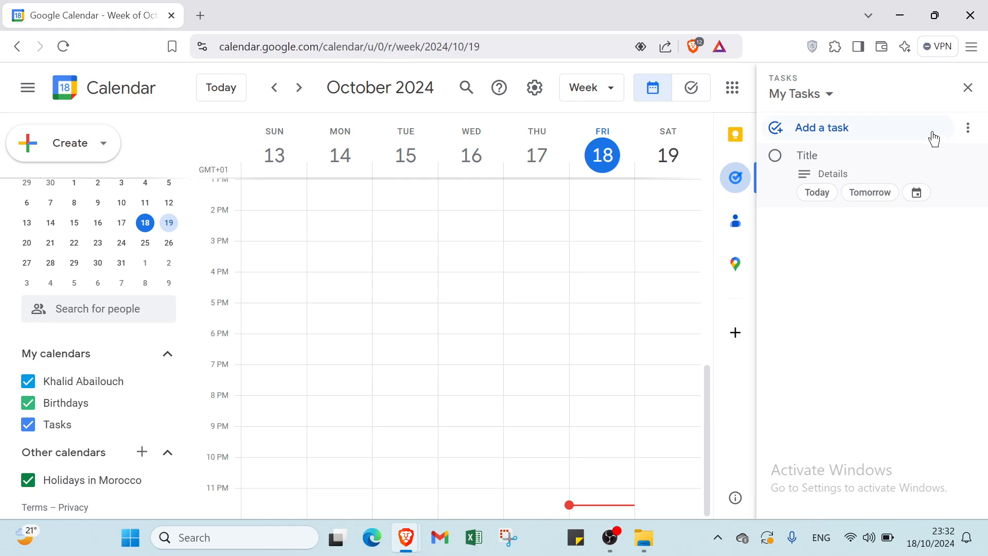
pyautogui.click(969, 88)
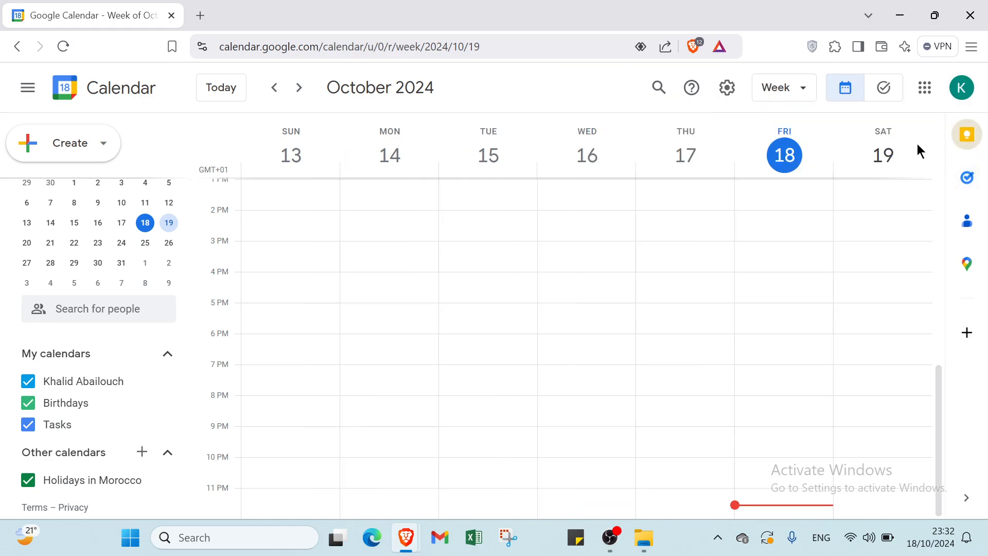
# - View the Contacts and Maps side panels one after the other, closing each
pyautogui.click(974, 226)
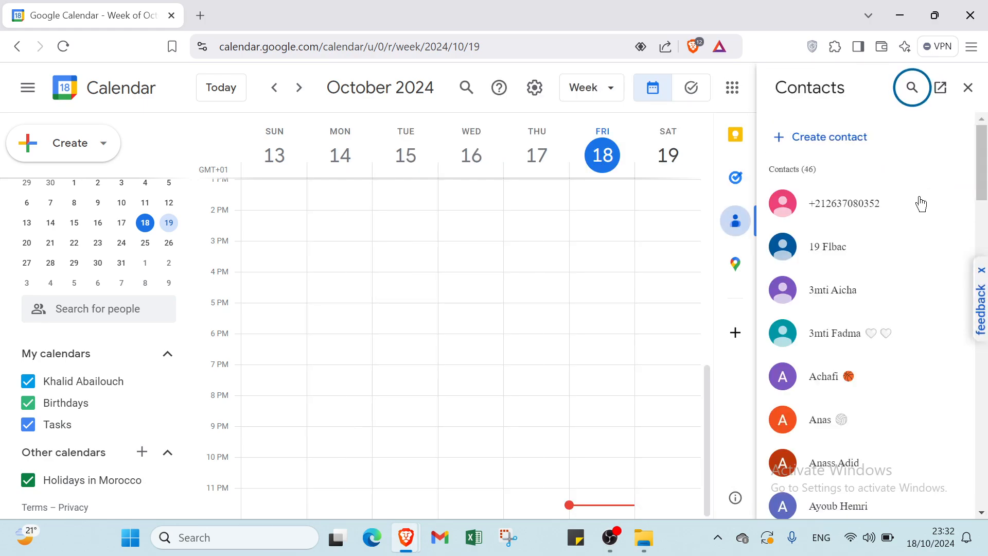
pyautogui.click(968, 87)
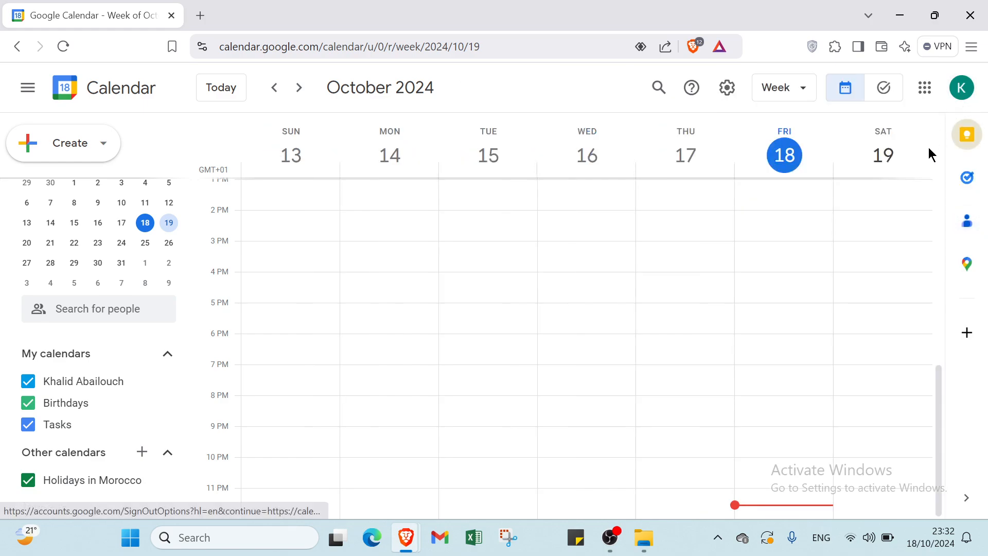
pyautogui.click(976, 274)
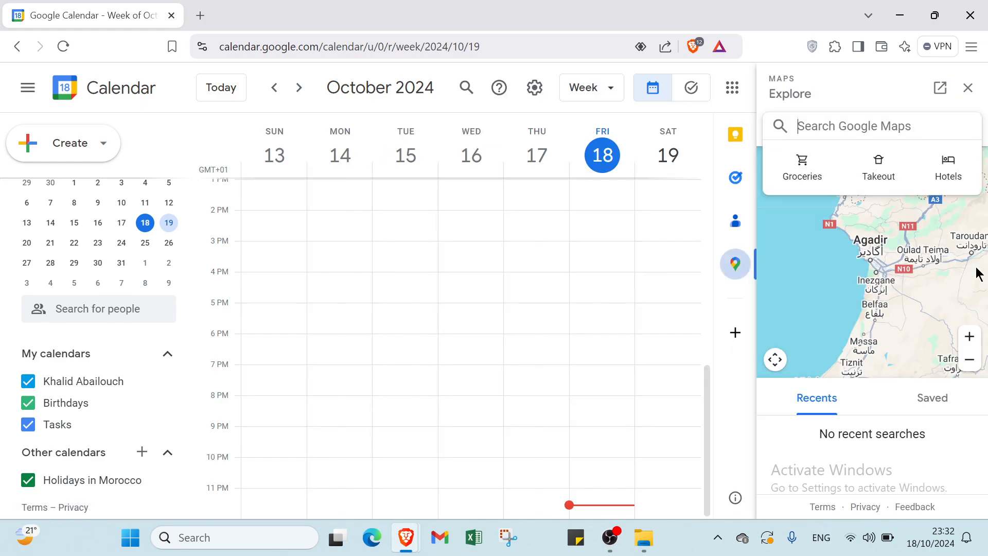
pyautogui.click(731, 263)
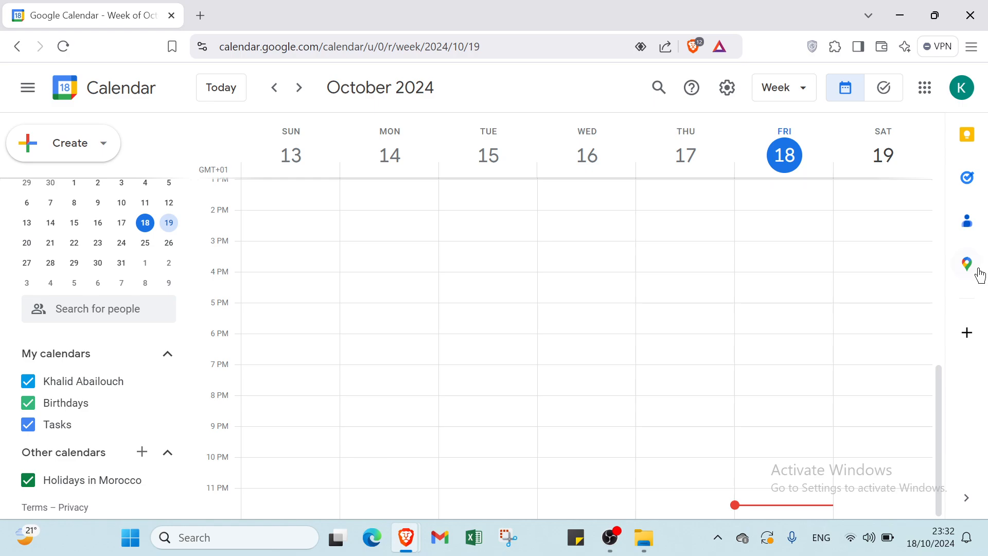
# - Browse the Calendar add-ons in Google Workspace Marketplace, and close it without installing anything
pyautogui.click(978, 338)
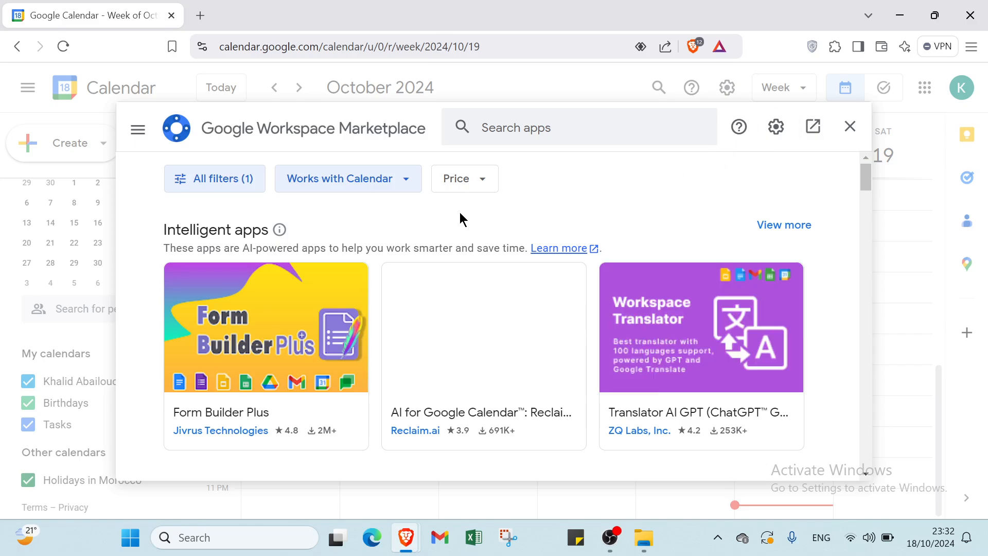
pyautogui.scroll(-4, 458, 221)
pyautogui.scroll(-3, 432, 219)
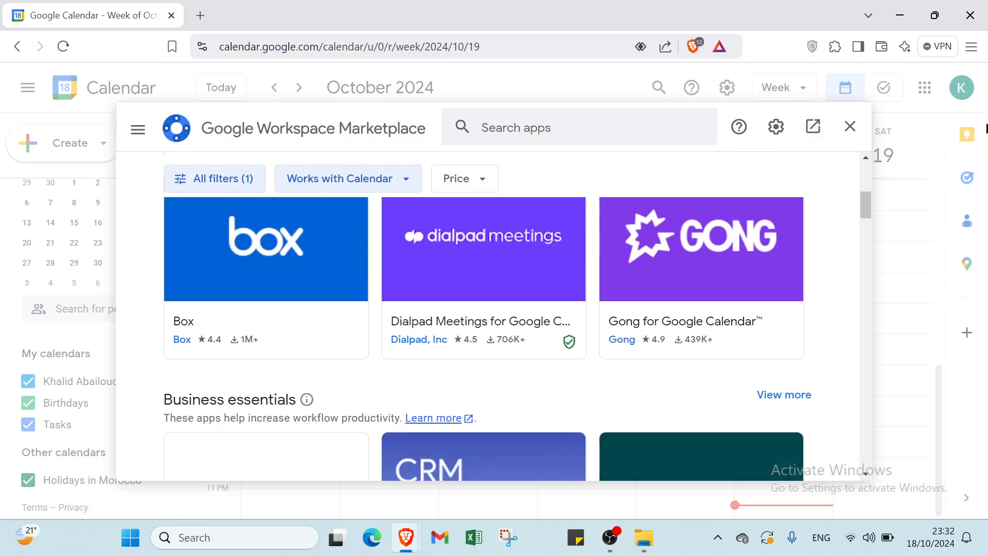
pyautogui.click(850, 126)
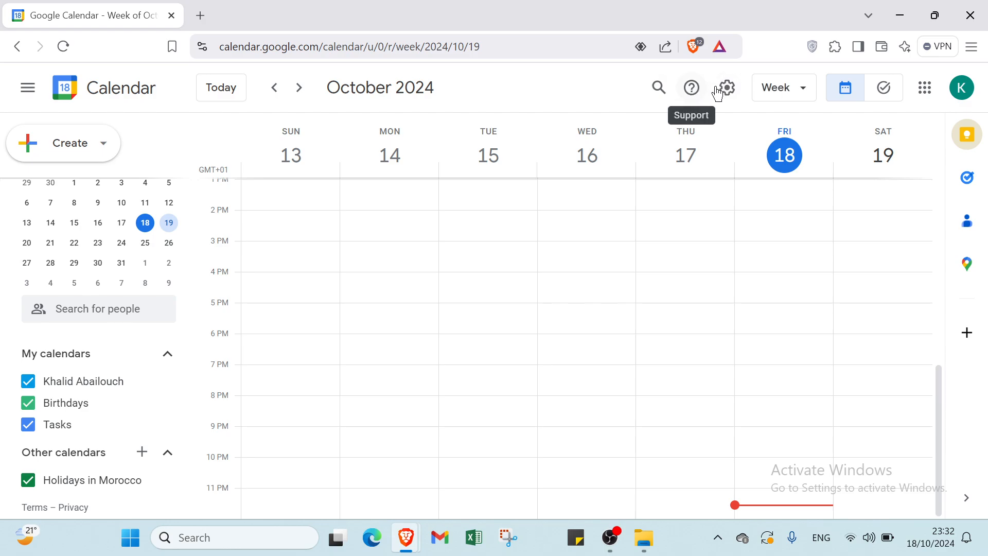
# - Look over the calendar's view and display options without changing them, and visit the Tasks page before returning to the week view
pyautogui.click(770, 94)
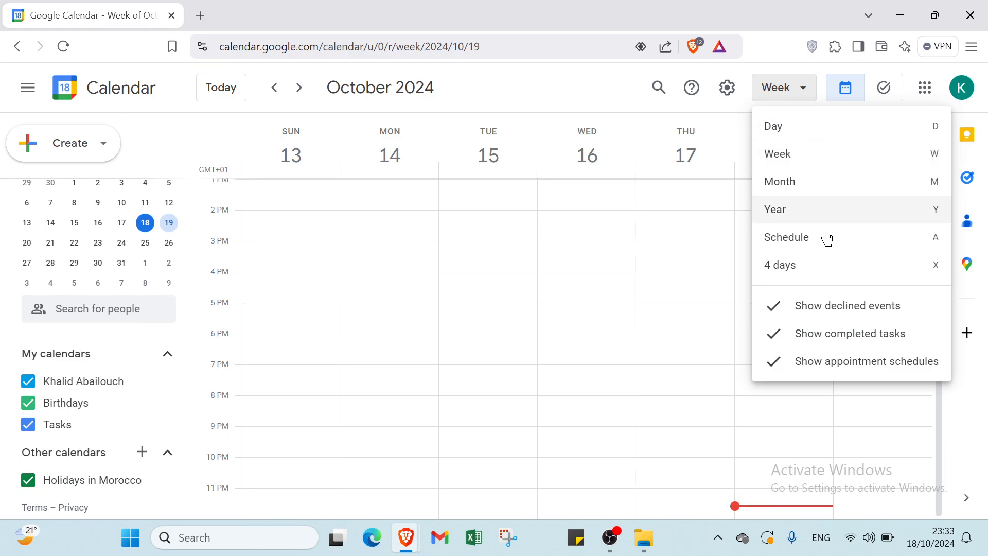
pyautogui.click(838, 96)
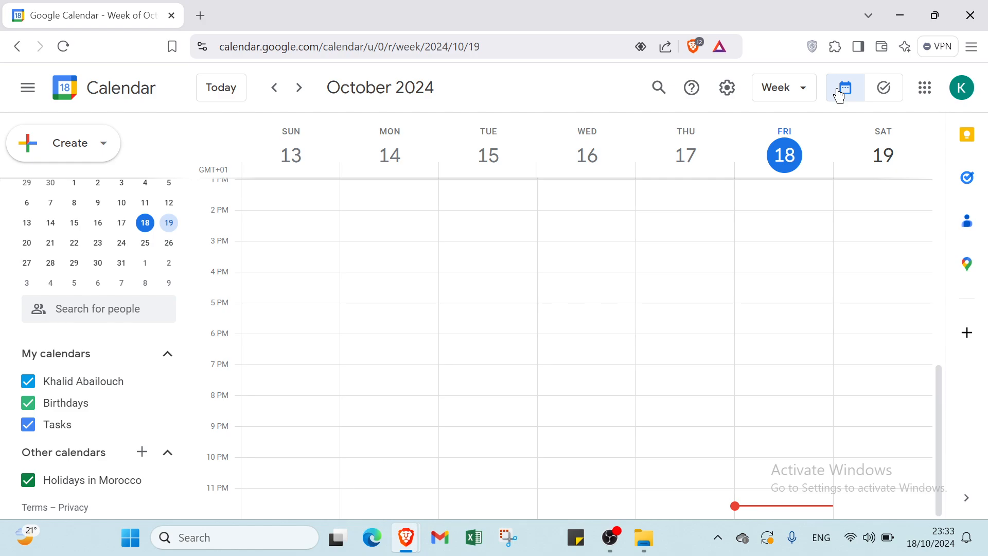
pyautogui.click(884, 93)
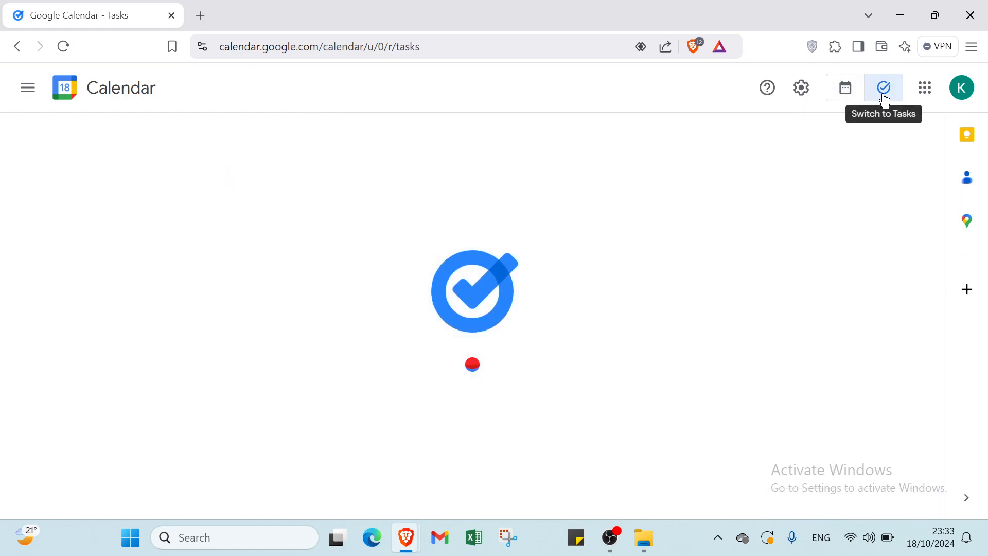
pyautogui.click(857, 96)
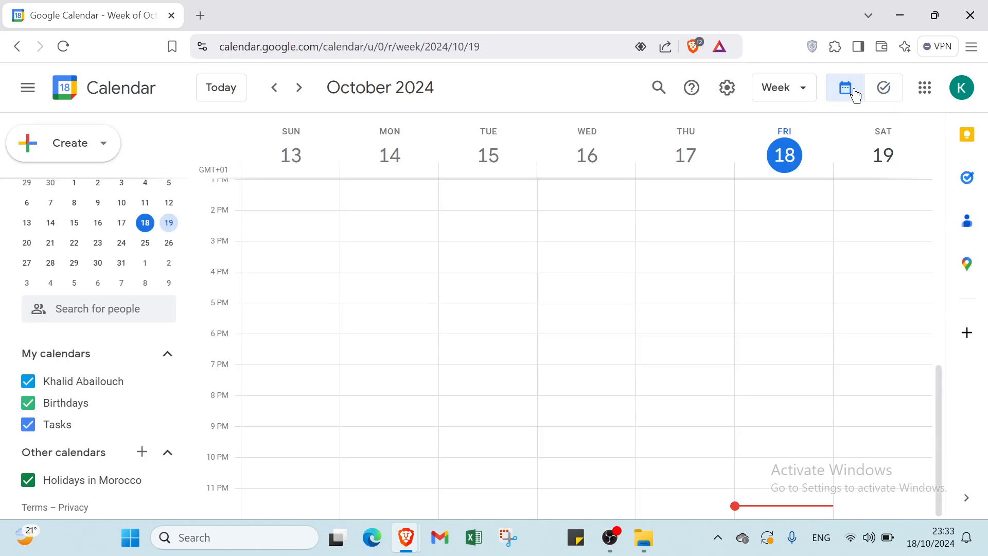
# - Browse the list of Google apps and close it without opening any
pyautogui.click(920, 91)
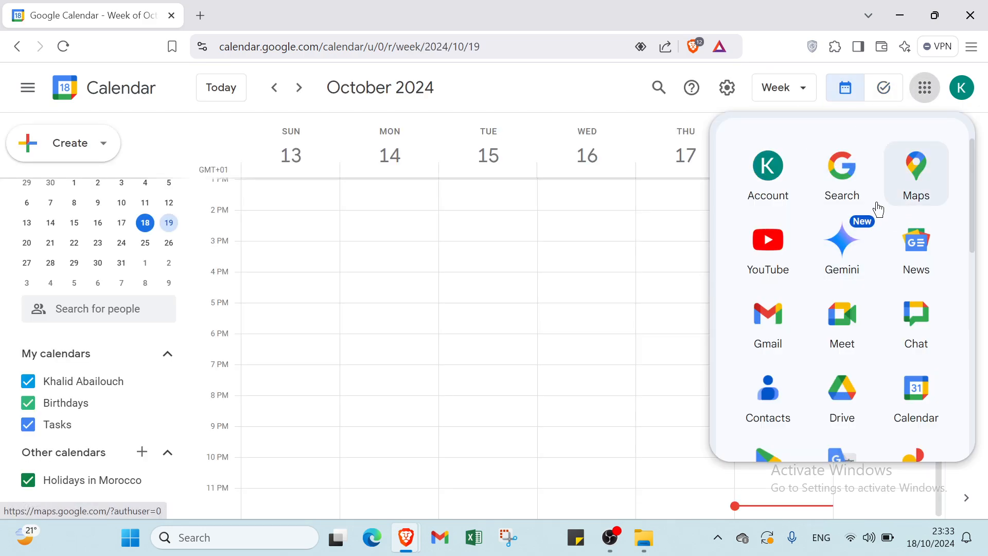
pyautogui.scroll(-7, 882, 213)
pyautogui.scroll(5, 869, 206)
pyautogui.scroll(3, 868, 204)
pyautogui.click(633, 88)
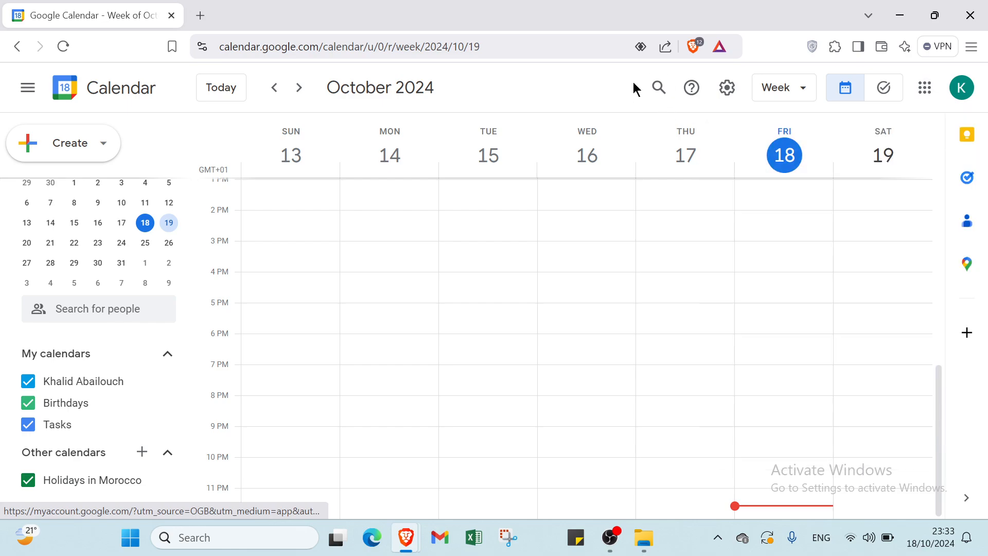
# - Go back two pages in the browser history to the week view
pyautogui.click(17, 46)
pyautogui.click(17, 46)
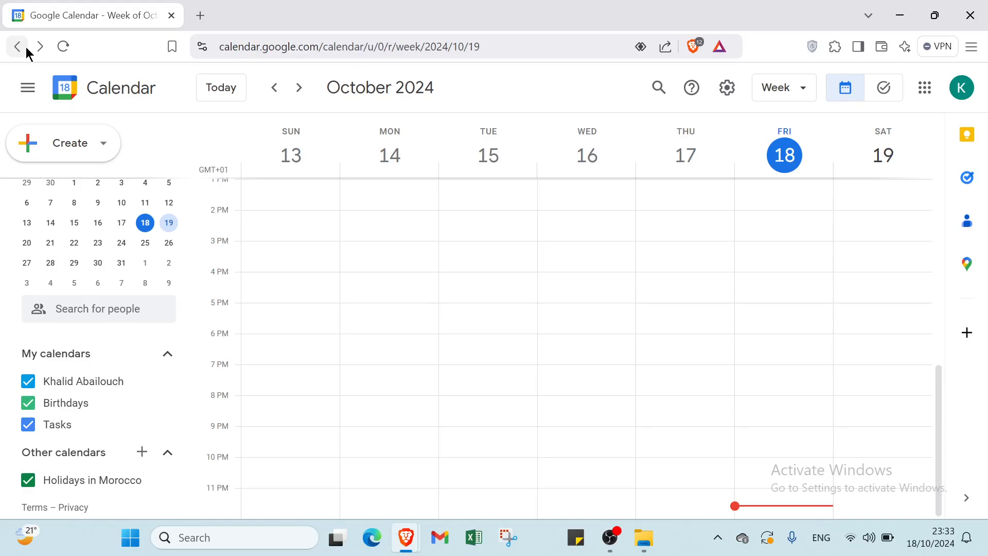